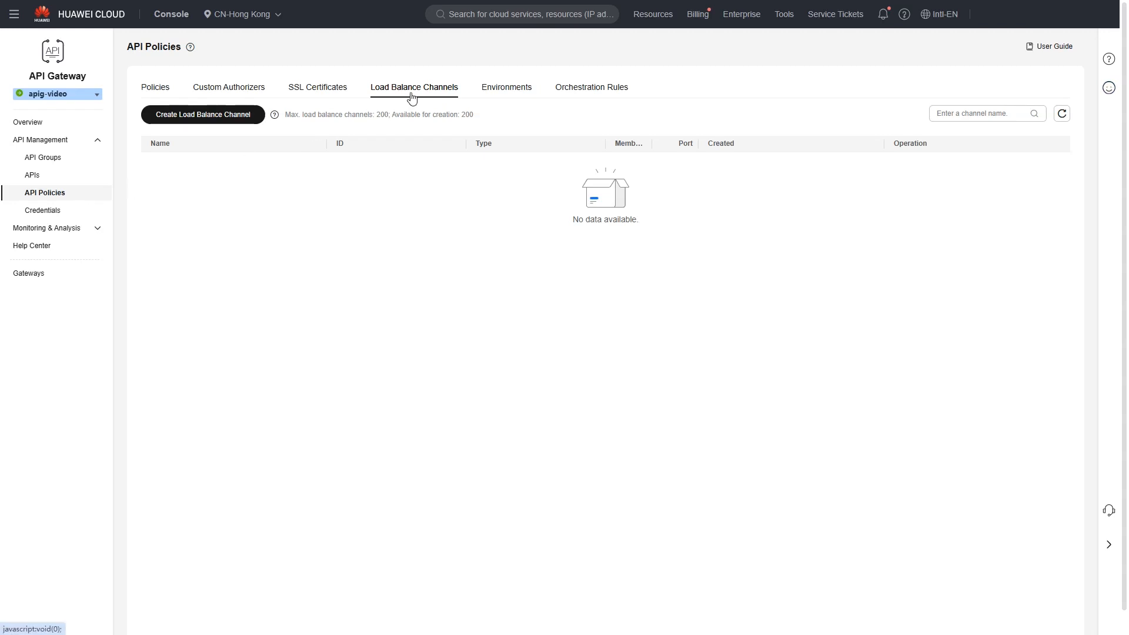
Start a new load balance channel, naming it VPC_server and setting its port to 443.
{"action": "left_click", "coordinate": [238, 122]}
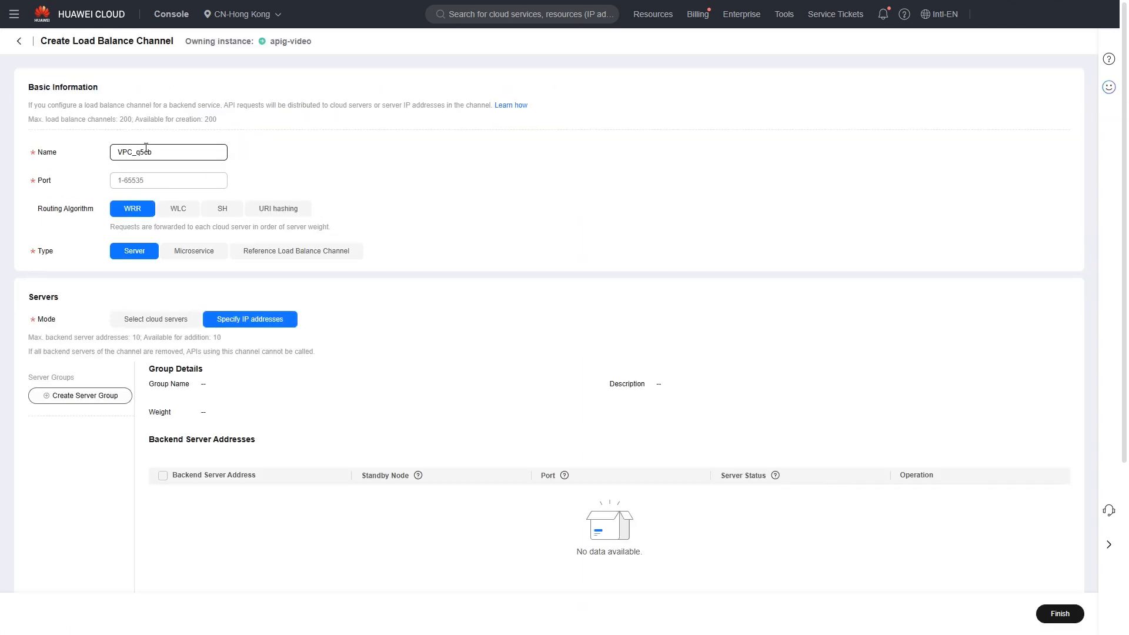
{"action": "left_click_drag", "start_coordinate": [137, 151], "coordinate": [155, 151]}
{"action": "type", "text": "server"}
{"action": "left_click", "coordinate": [147, 180]}
{"action": "type", "text": "443"}
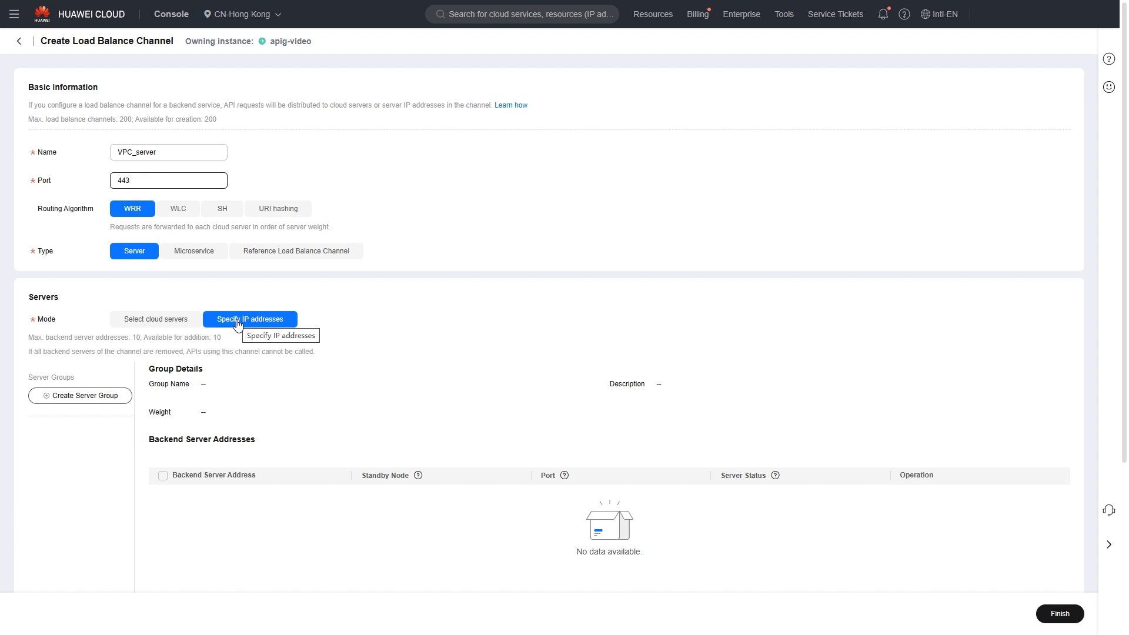
Create a server group named groupserver01 for the VPC_server channel, keeping the default weight.
{"action": "left_click", "coordinate": [83, 397]}
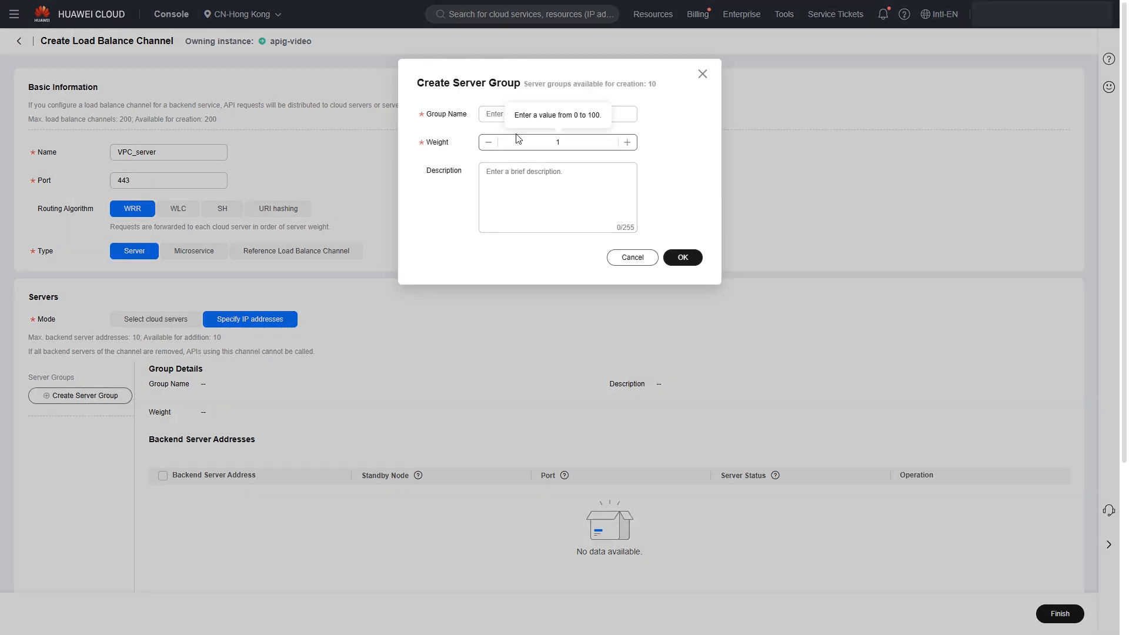
{"action": "left_click", "coordinate": [501, 113]}
{"action": "type", "text": "groupserver01"}
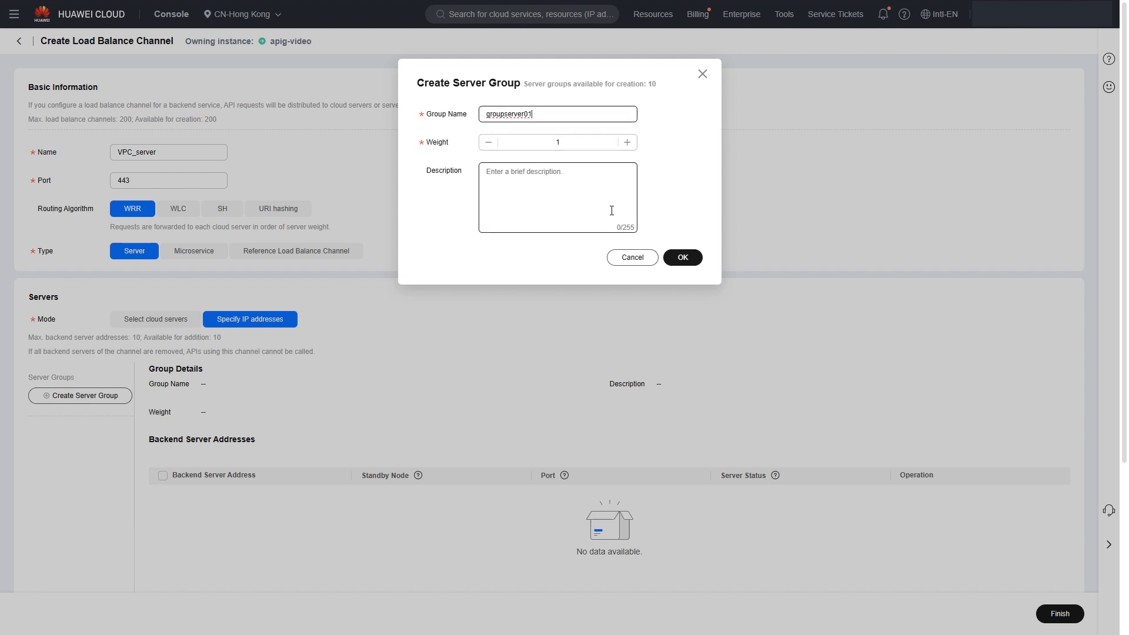
{"action": "left_click", "coordinate": [681, 257]}
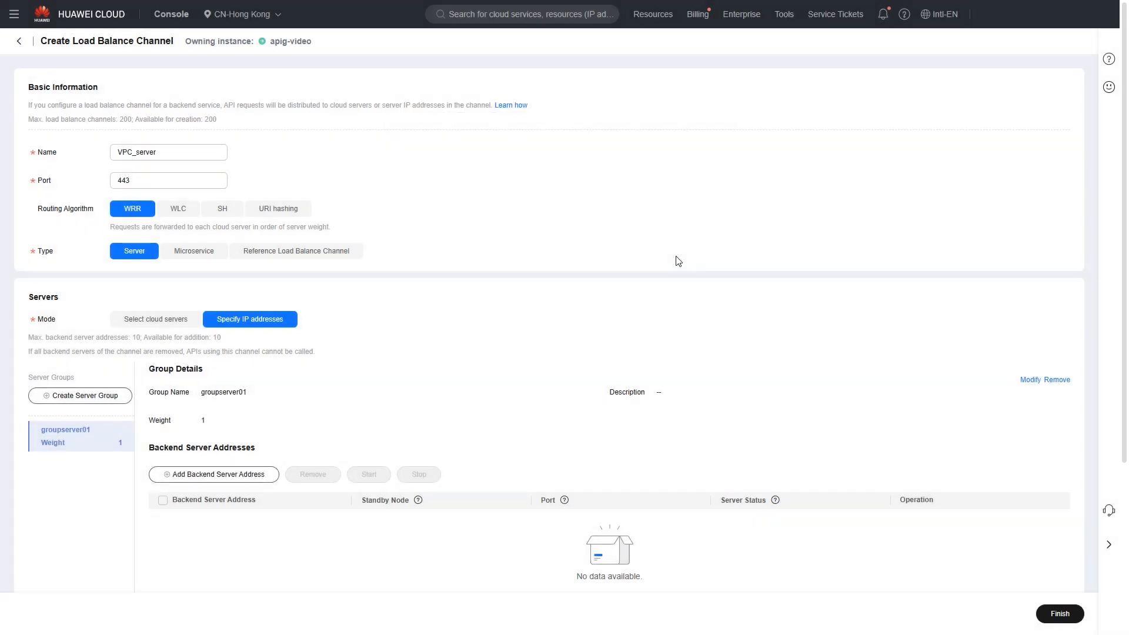
Add backend server address 192.168.10.10 with port 443 to groupserver01 and finish creating the channel.
{"action": "left_click", "coordinate": [236, 481]}
{"action": "type", "text": "192.168.10.10"}
{"action": "left_click", "coordinate": [570, 524]}
{"action": "type", "text": "443"}
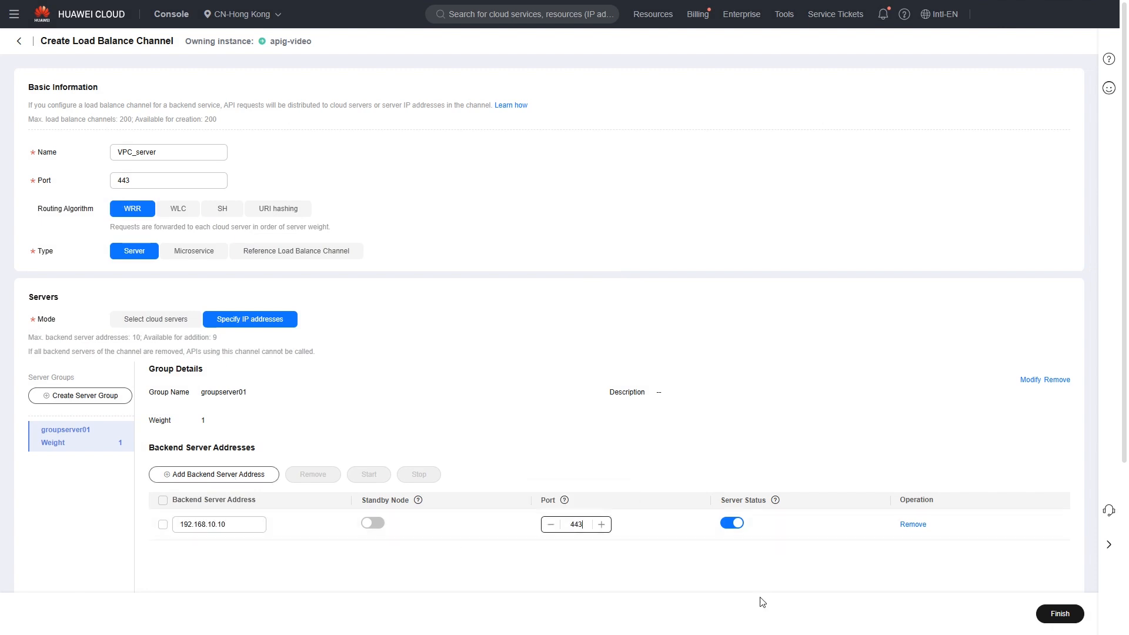
{"action": "left_click", "coordinate": [1059, 613]}
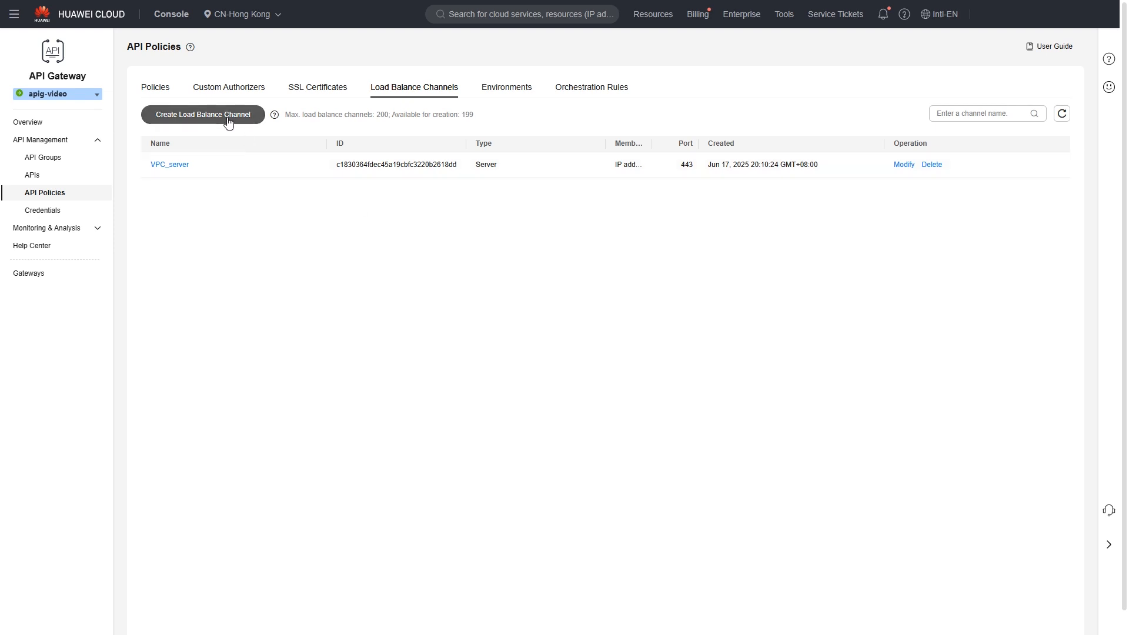
Start another load balance channel named VPC_cce with port 80 and set its type to Microservice.
{"action": "left_click", "coordinate": [228, 121]}
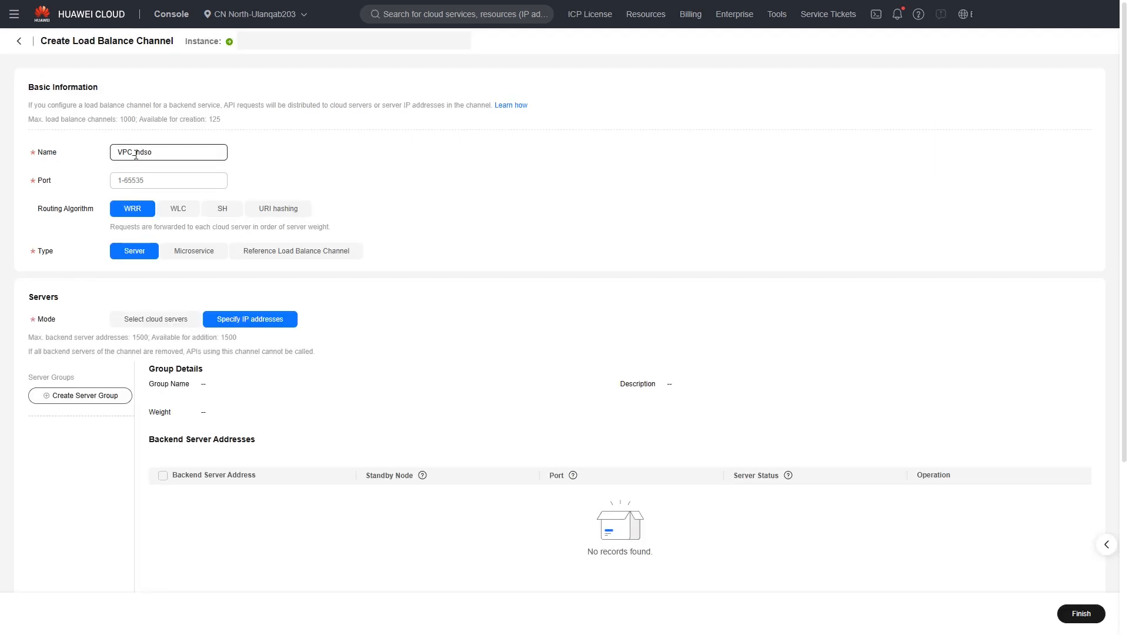
{"action": "left_click_drag", "start_coordinate": [137, 152], "coordinate": [152, 153]}
{"action": "type", "text": "cce"}
{"action": "left_click", "coordinate": [141, 181]}
{"action": "type", "text": "80"}
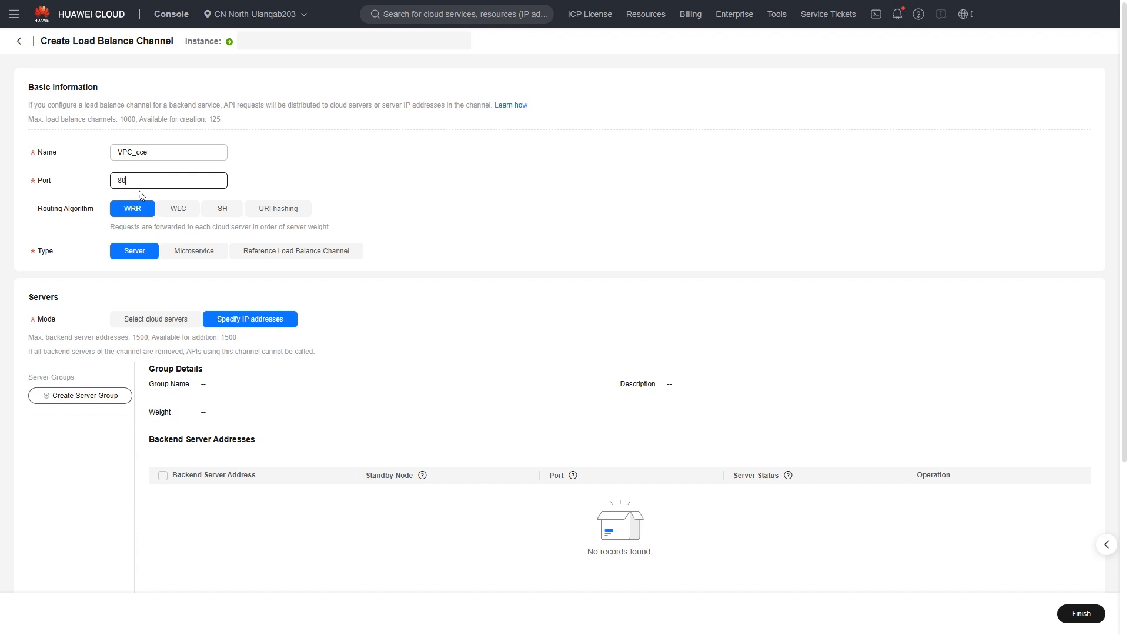
{"action": "left_click", "coordinate": [181, 252]}
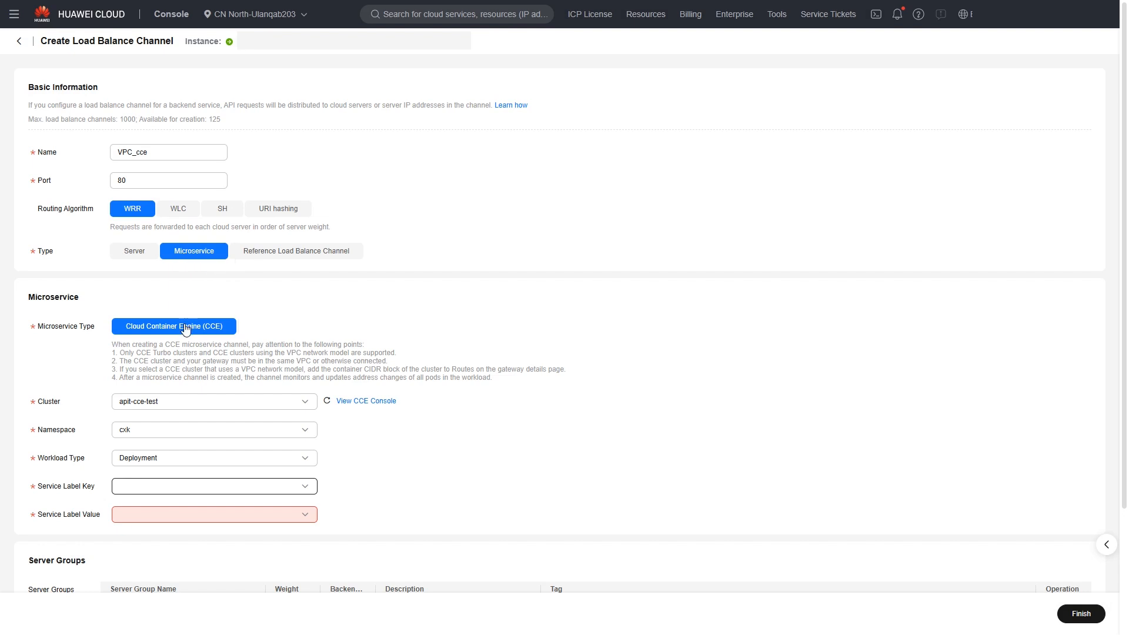
Choose the other CCE cluster instead of apit-cce-test and set the namespace to test-s1.
{"action": "left_click", "coordinate": [163, 405]}
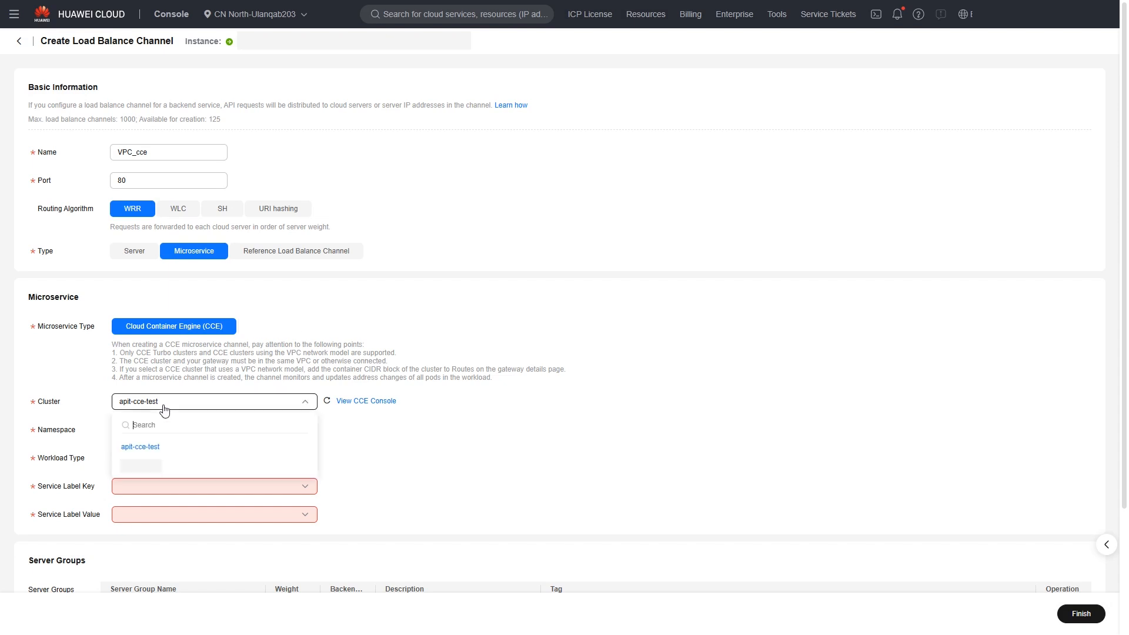
{"action": "left_click", "coordinate": [143, 466]}
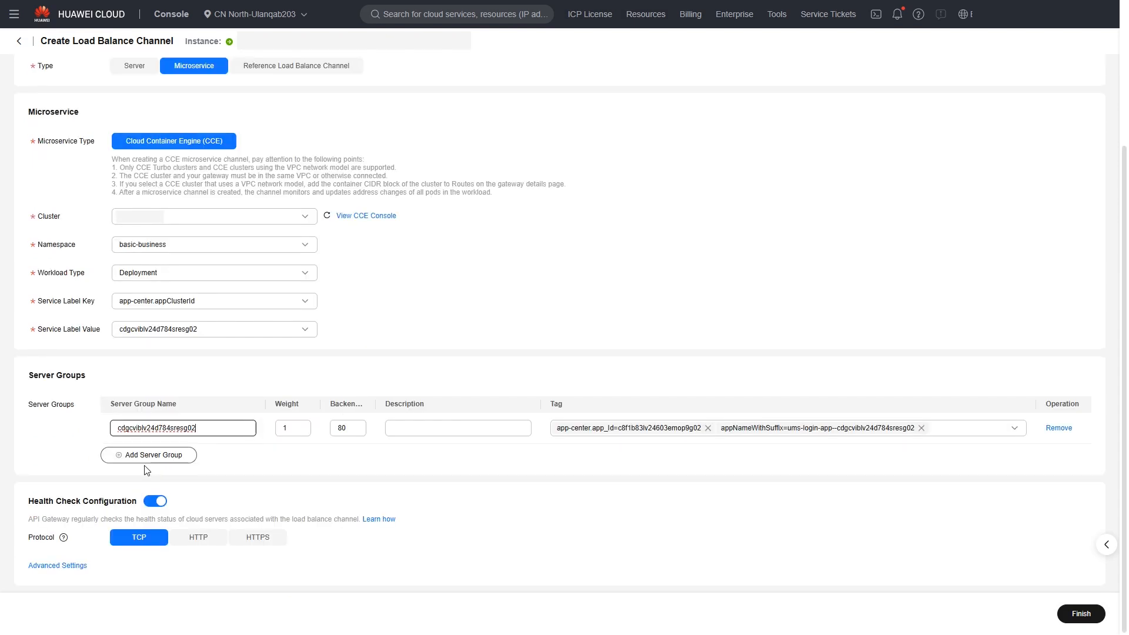
{"action": "left_click", "coordinate": [156, 243]}
{"action": "type", "text": "test"}
{"action": "left_click", "coordinate": [126, 313]}
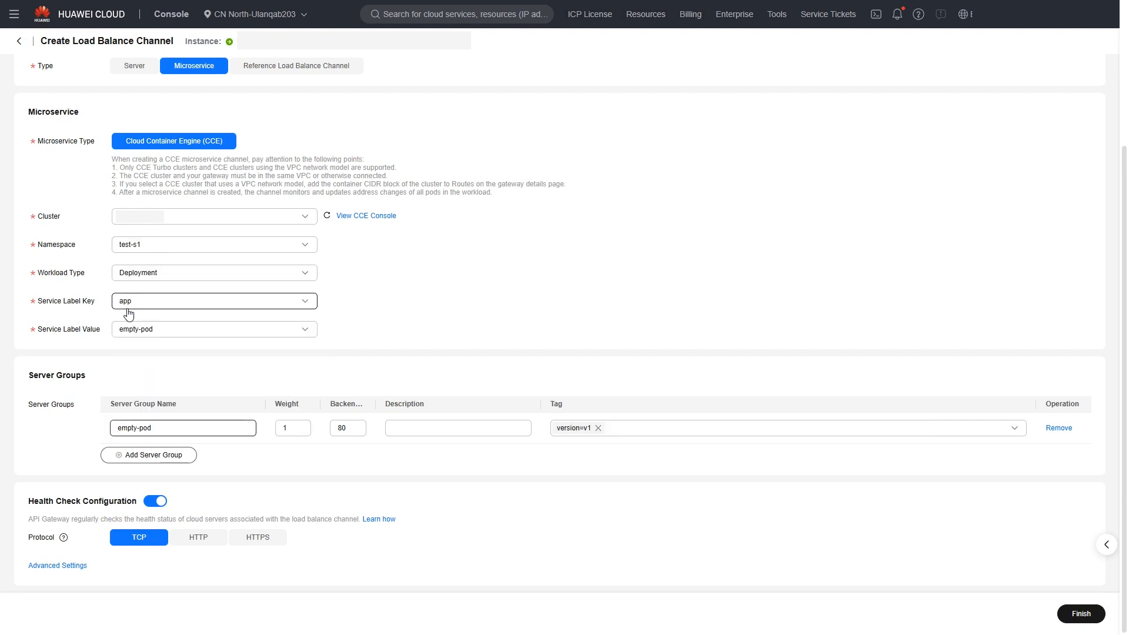
Set the service label key to y2 with value b22 and finish creating the VPC_cce channel.
{"action": "left_click", "coordinate": [136, 311]}
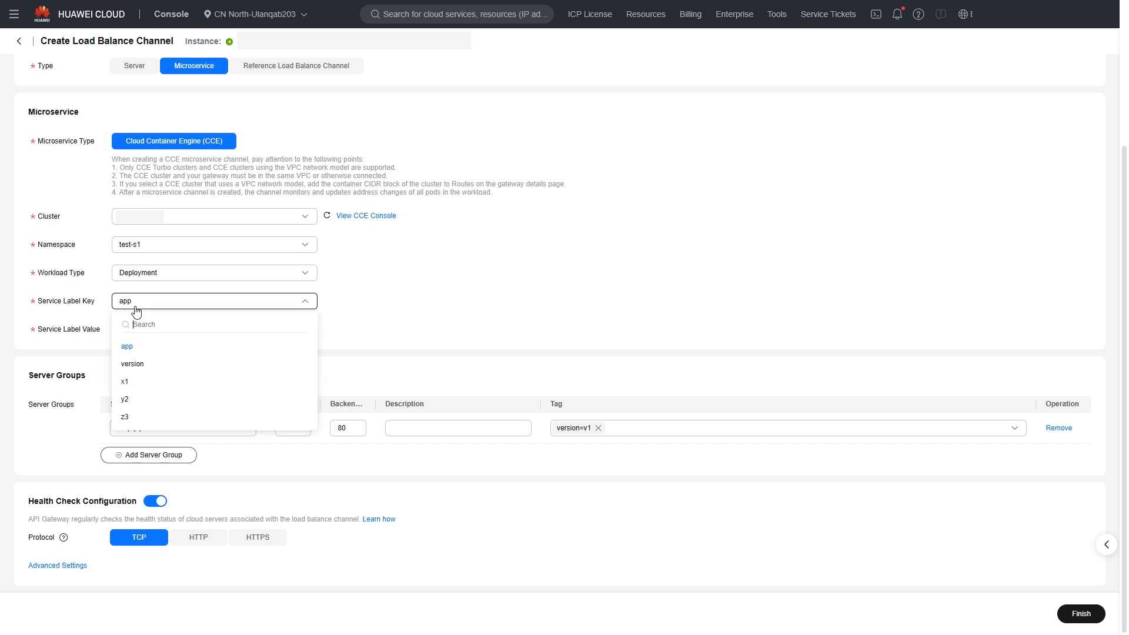
{"action": "left_click", "coordinate": [125, 400]}
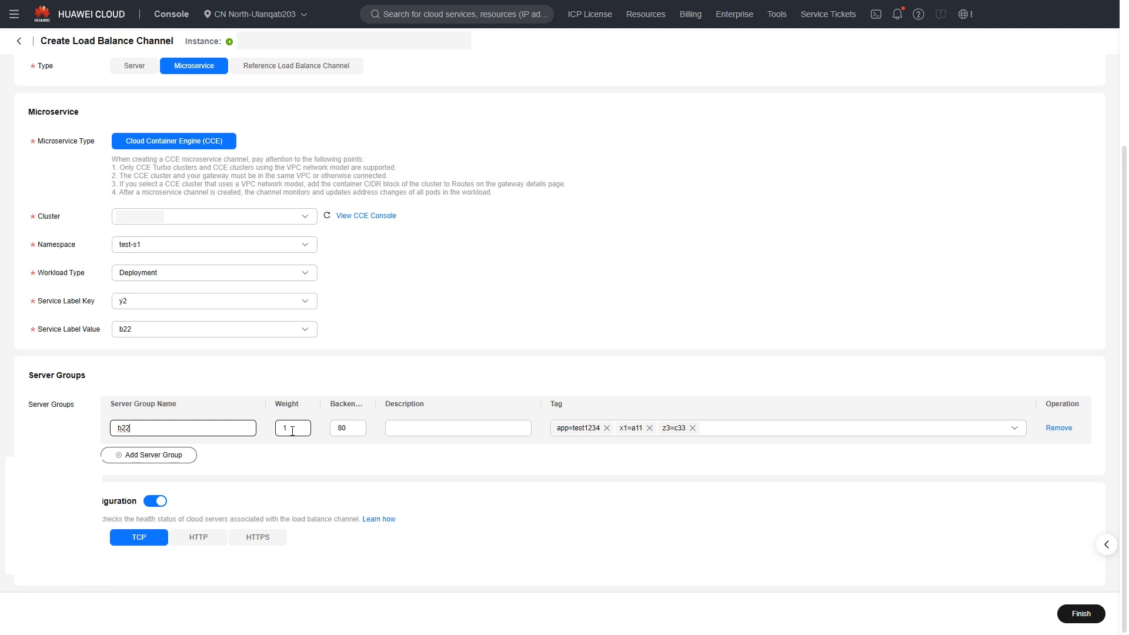
{"action": "left_click", "coordinate": [348, 426]}
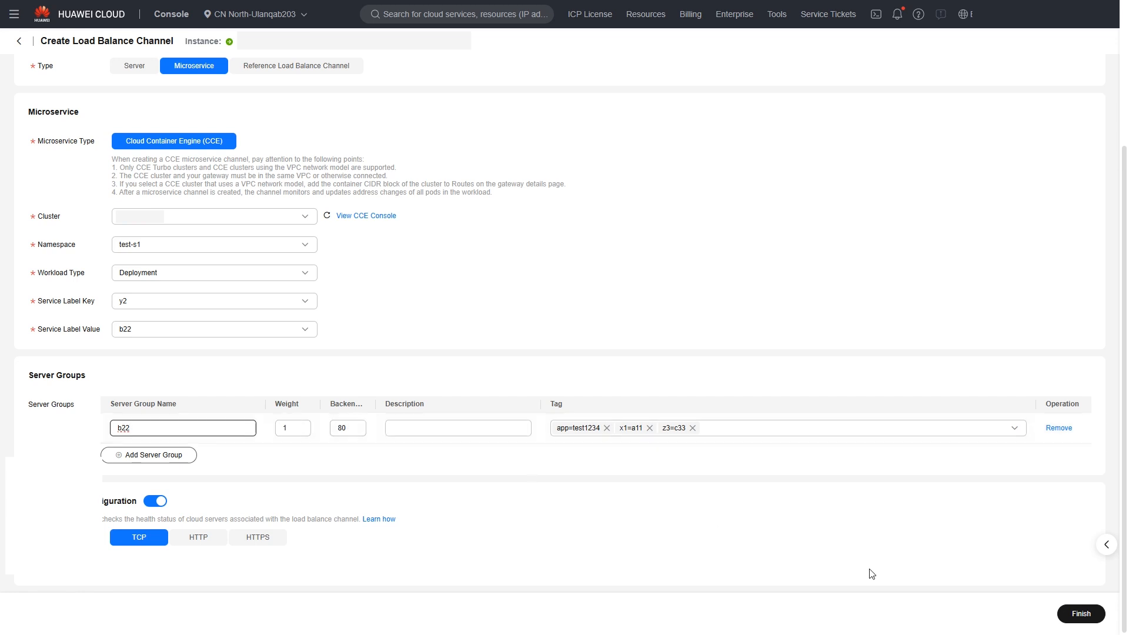
{"action": "left_click", "coordinate": [1081, 615]}
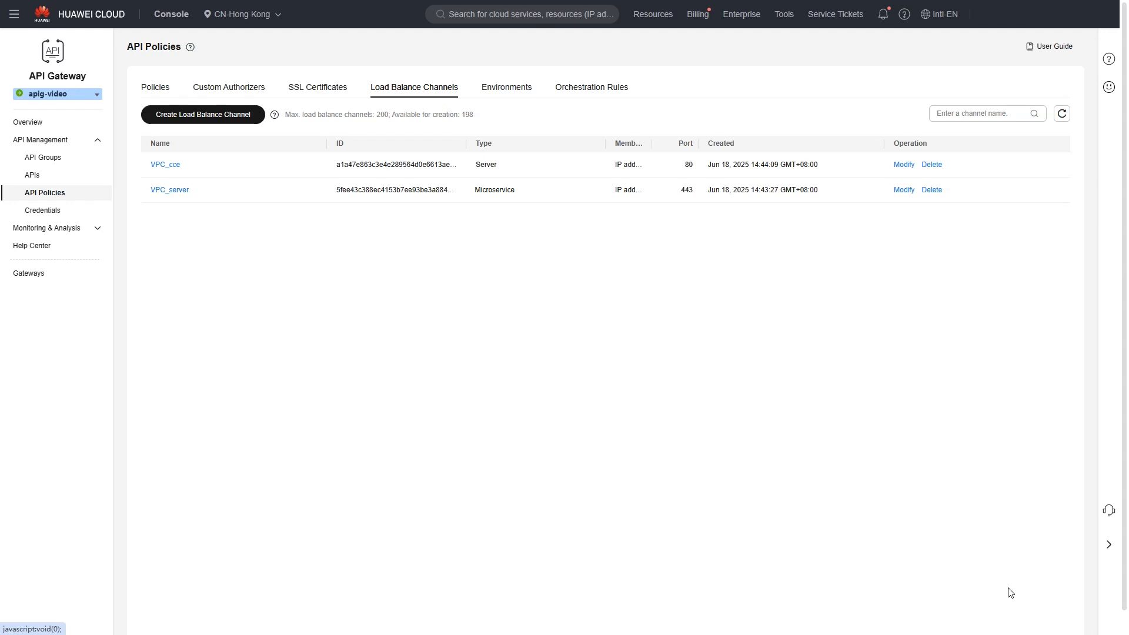
Add the route 10.10.10.10/11 to the apig-video gateway and save it.
{"action": "left_click", "coordinate": [31, 274]}
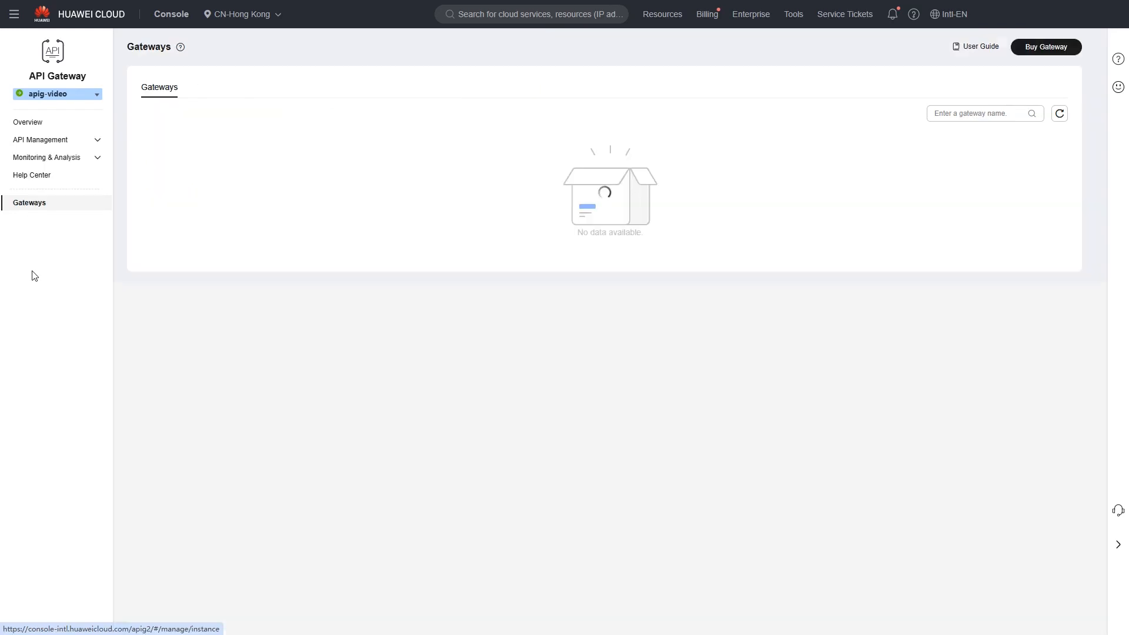
{"action": "left_click", "coordinate": [194, 156]}
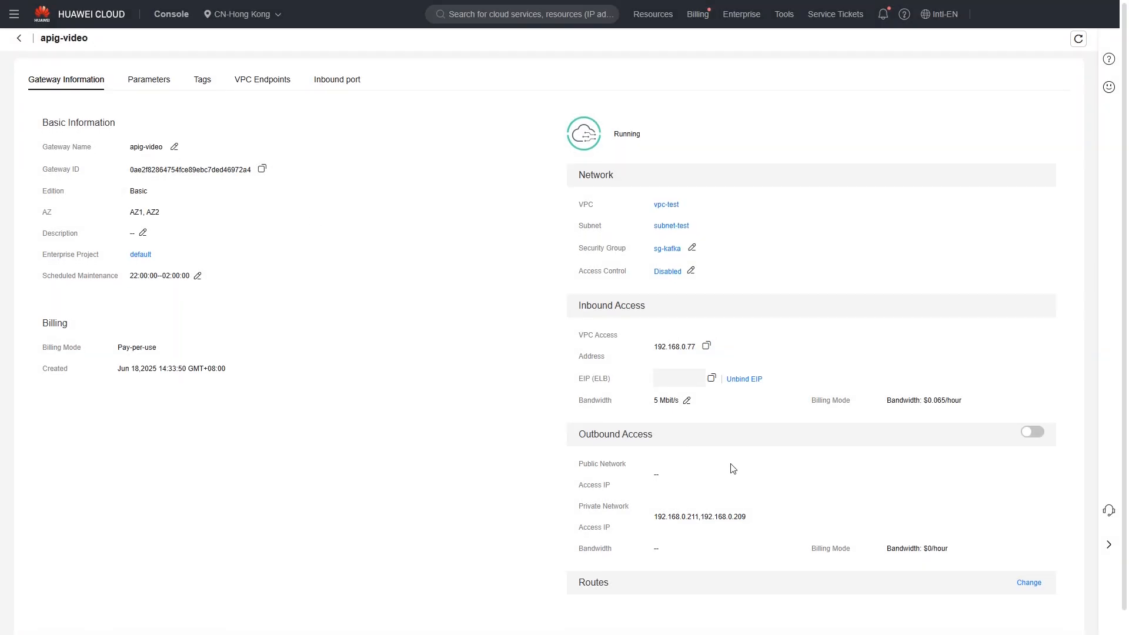
{"action": "scroll", "coordinate": [733, 469], "scroll_direction": "down", "scroll_amount": 1}
{"action": "left_click", "coordinate": [1035, 564]}
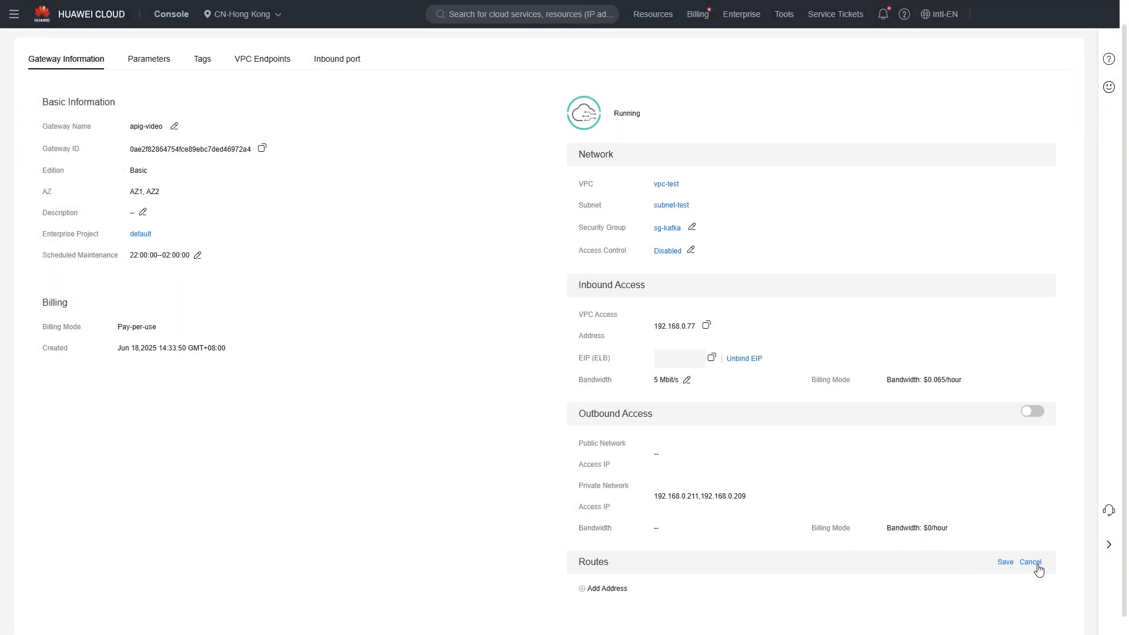
{"action": "left_click", "coordinate": [621, 589]}
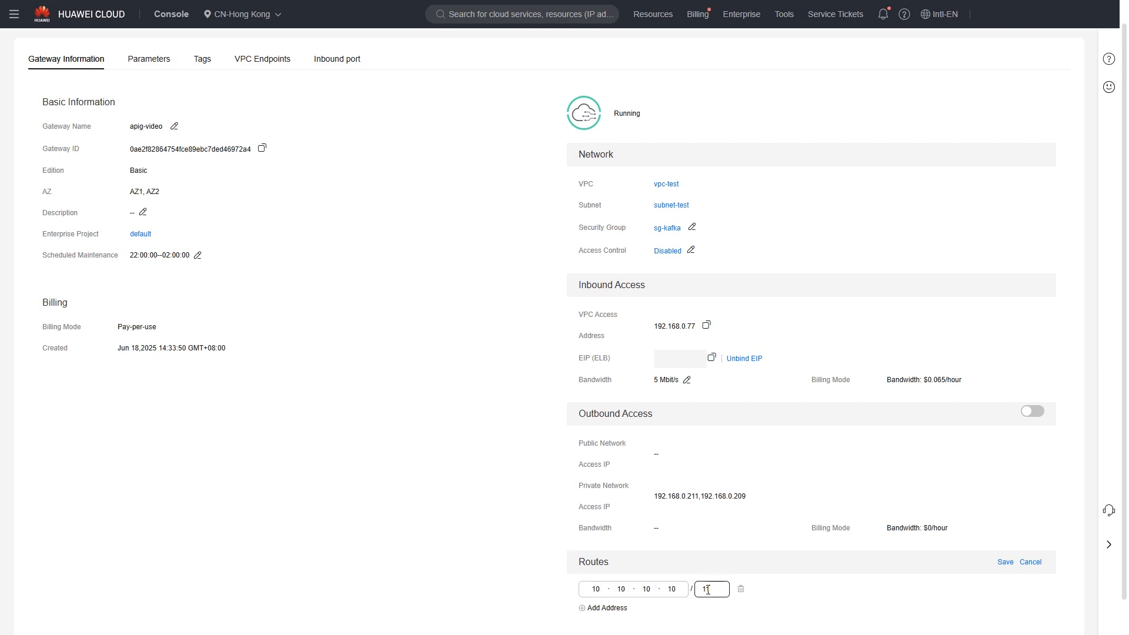
{"action": "left_click", "coordinate": [1011, 562]}
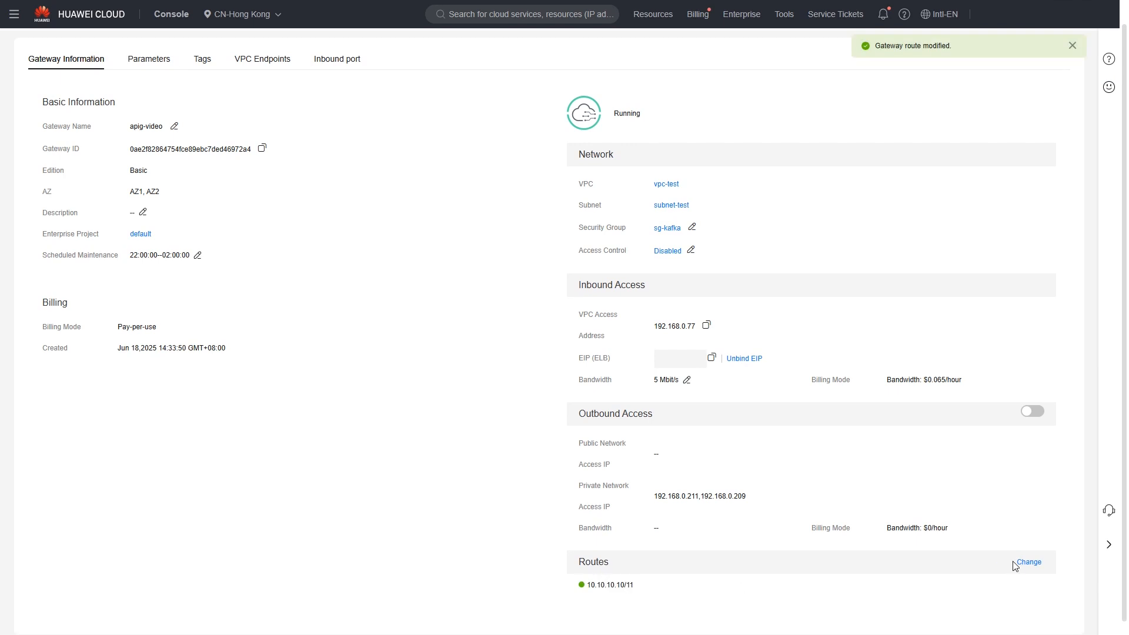
Return to the load balance channels and examine the backend server addresses in VPC_cce's details.
{"action": "scroll", "coordinate": [1013, 561], "scroll_direction": "up", "scroll_amount": 1}
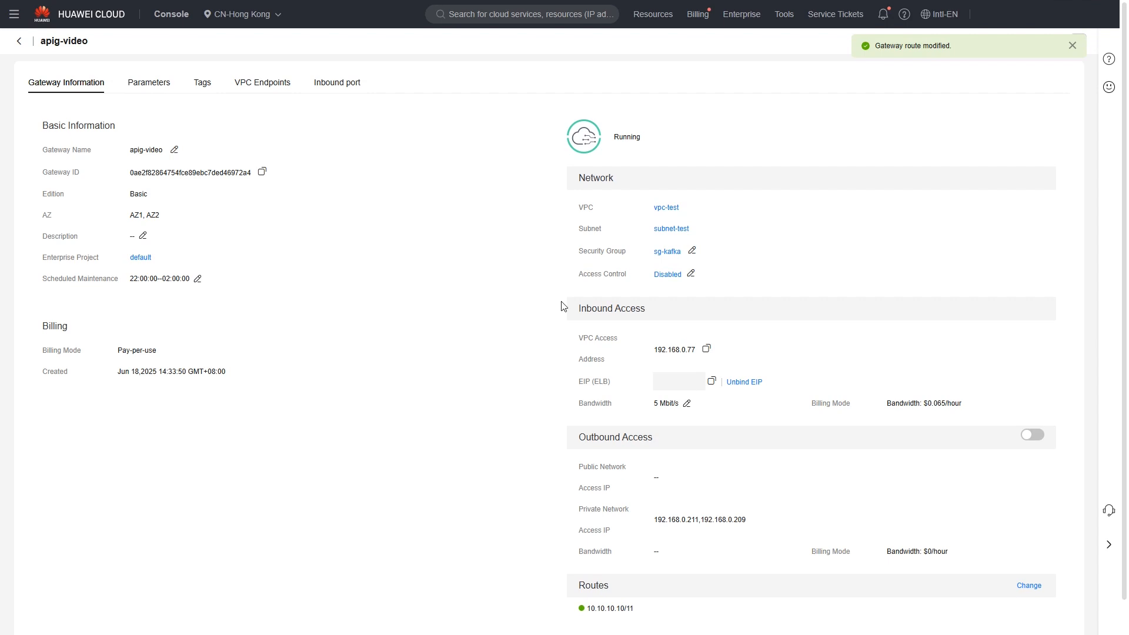
{"action": "left_click", "coordinate": [19, 40]}
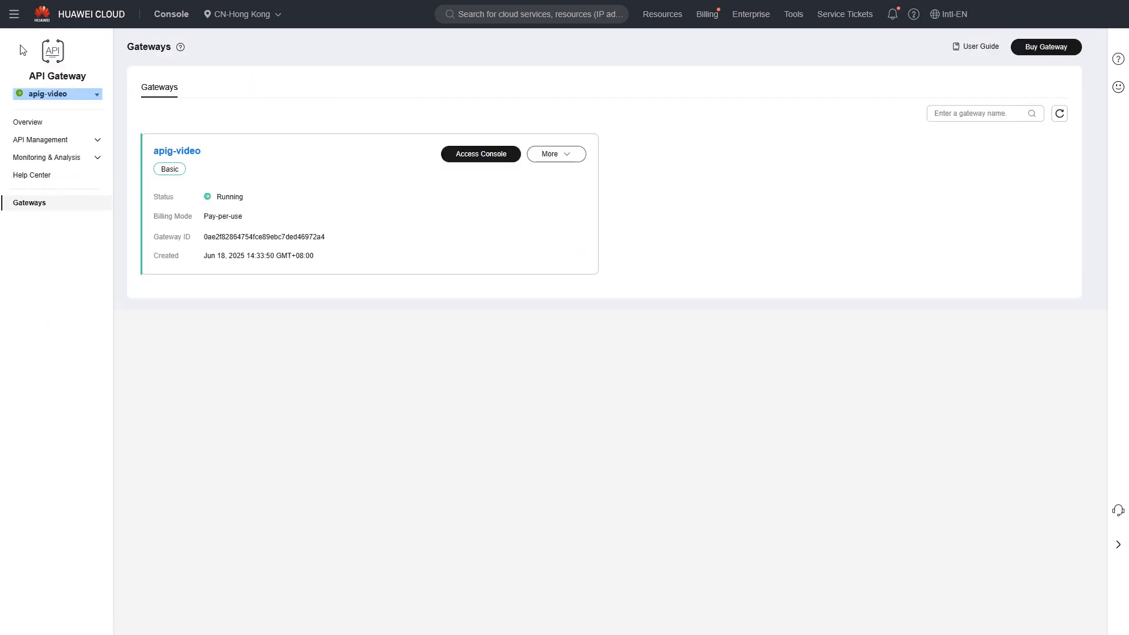
{"action": "left_click", "coordinate": [57, 141]}
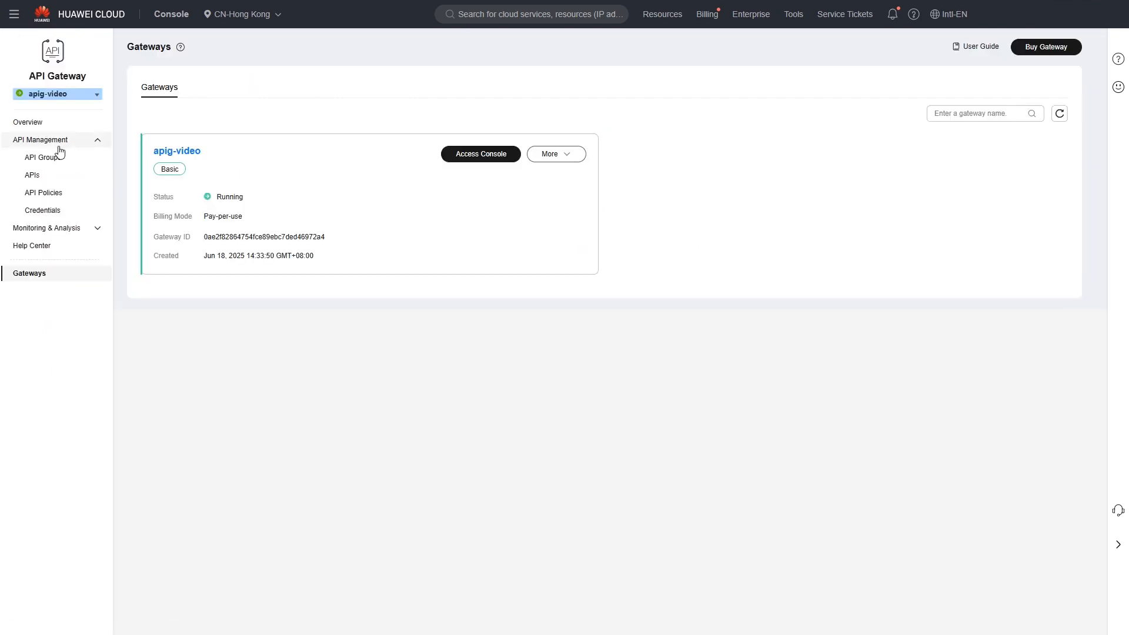
{"action": "left_click", "coordinate": [54, 192]}
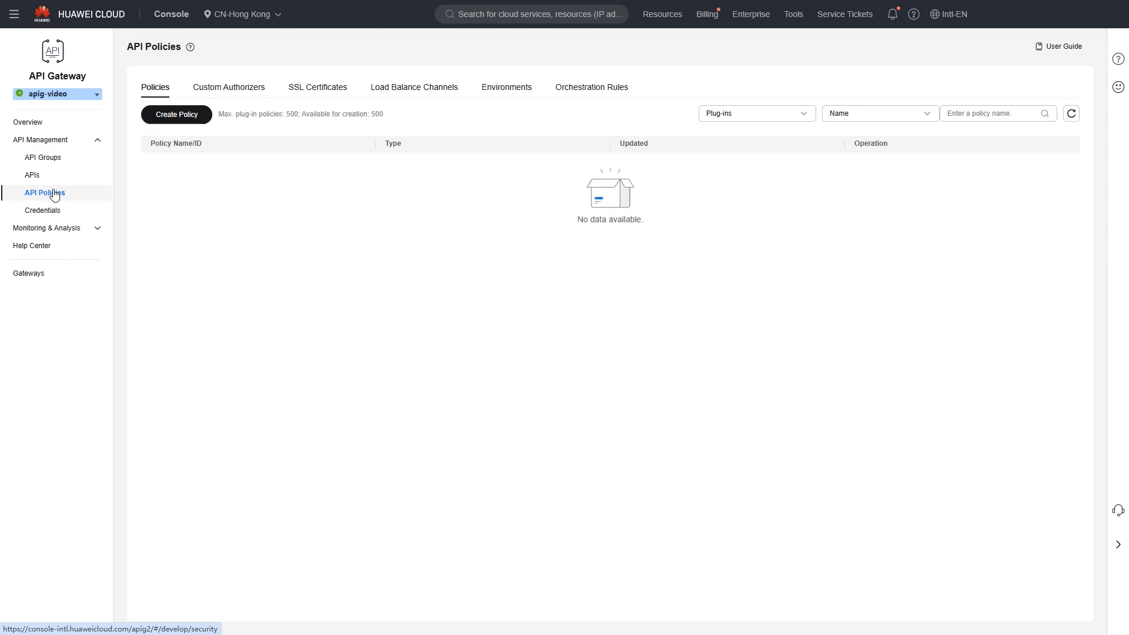
{"action": "left_click", "coordinate": [378, 91]}
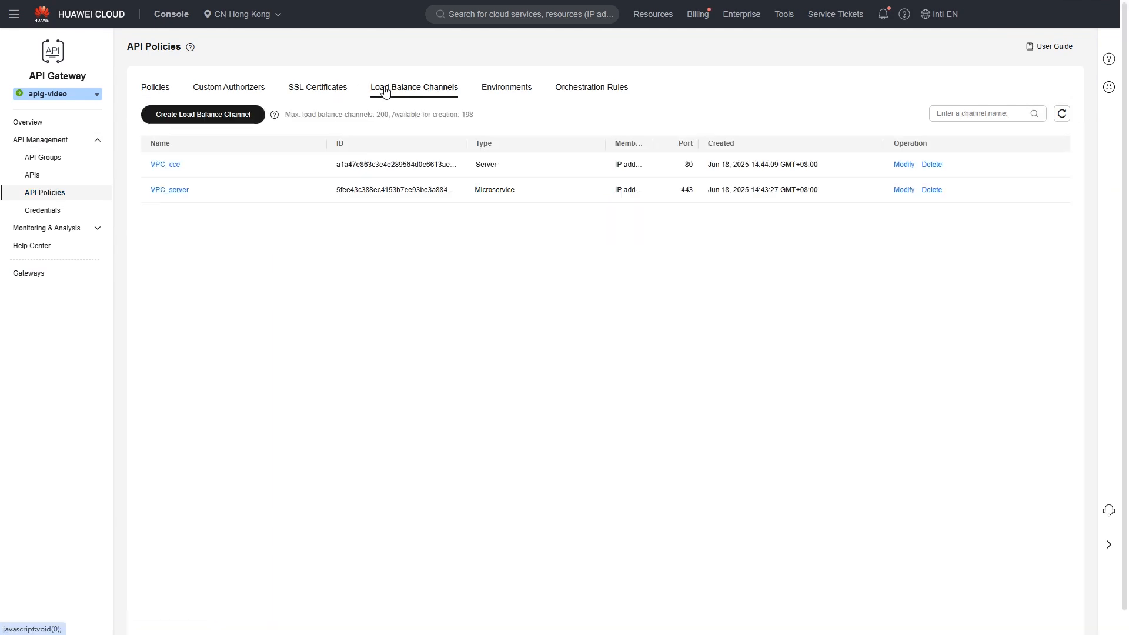
{"action": "left_click", "coordinate": [168, 164]}
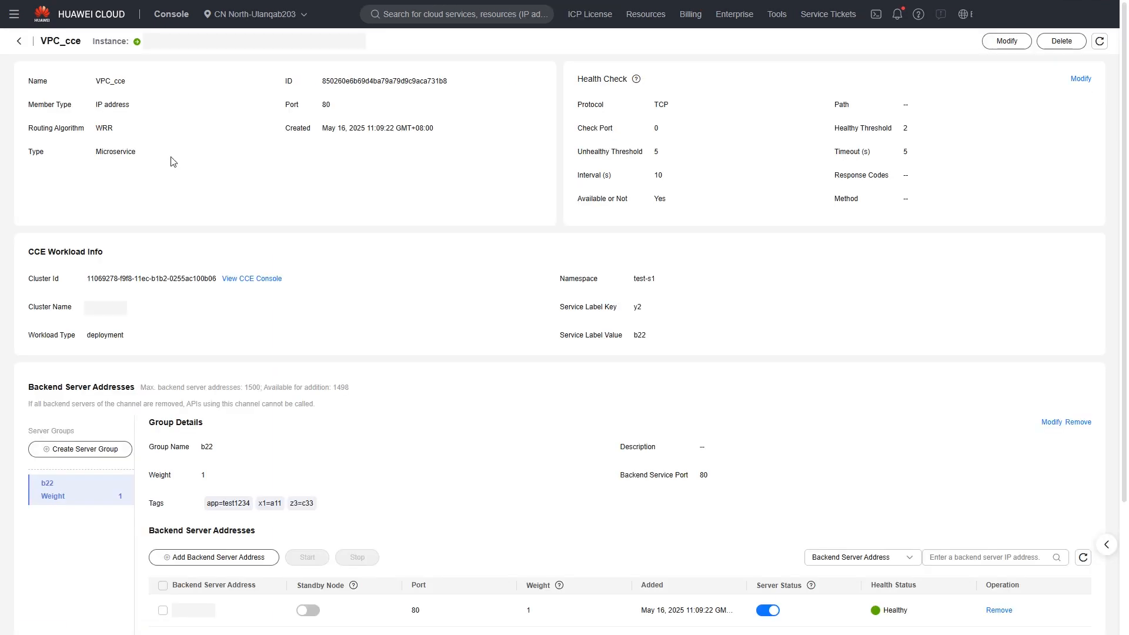
{"action": "scroll", "coordinate": [173, 162], "scroll_direction": "down", "scroll_amount": 3}
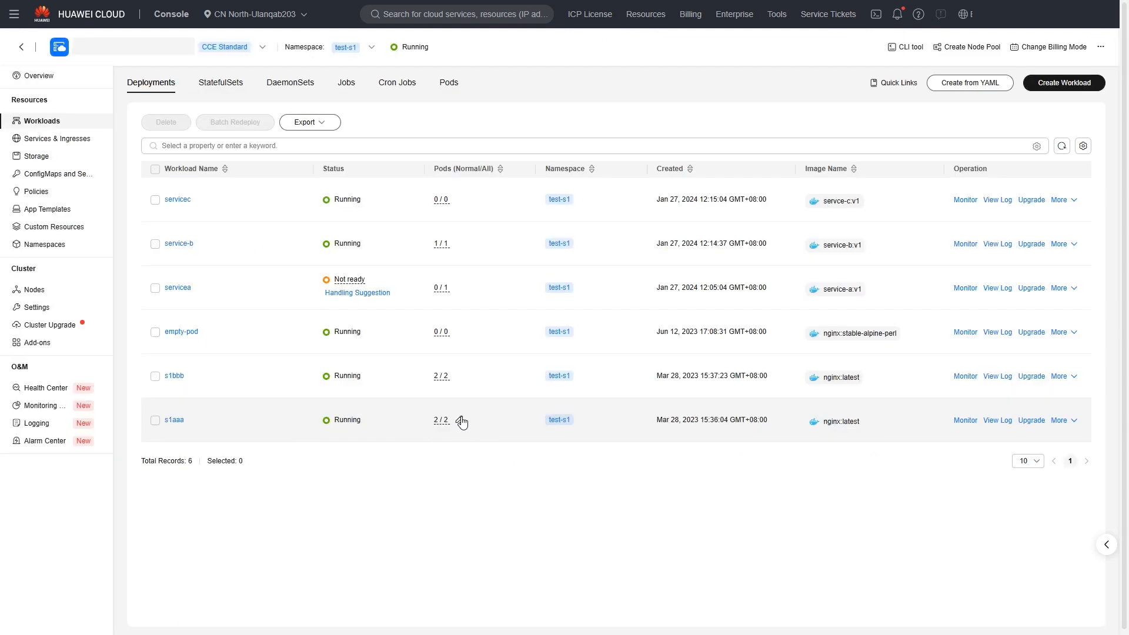
In the CCE deployments list, set the desired number of pods for workload s1aaa to 1 and save.
{"action": "left_click", "coordinate": [461, 421]}
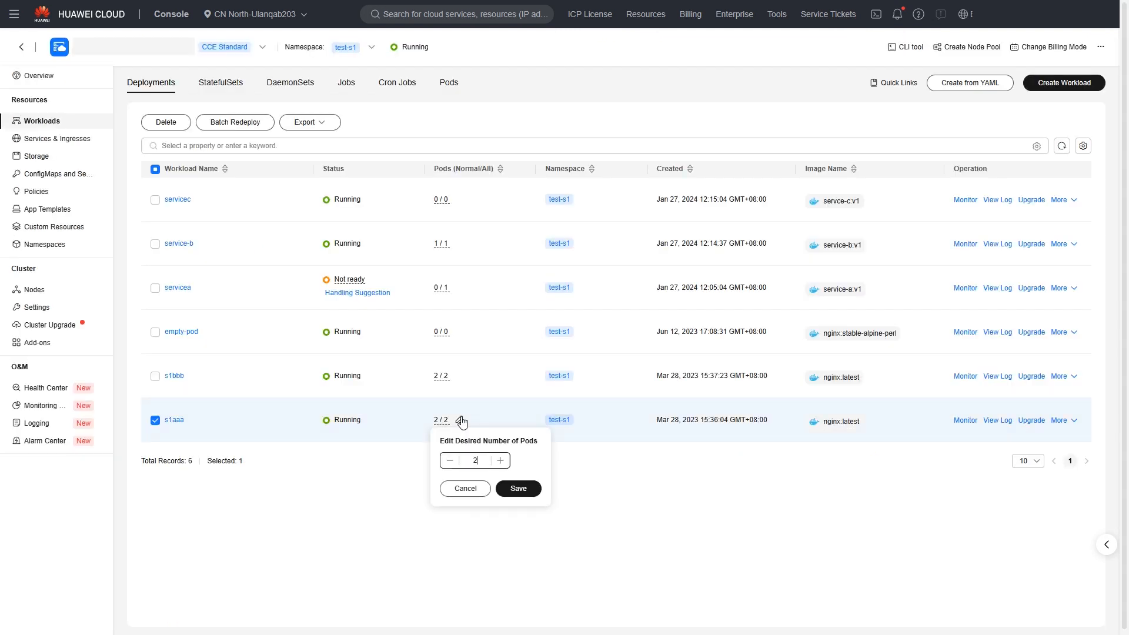
{"action": "left_click_drag", "start_coordinate": [473, 460], "coordinate": [480, 460]}
{"action": "type", "text": "1"}
{"action": "left_click", "coordinate": [510, 487]}
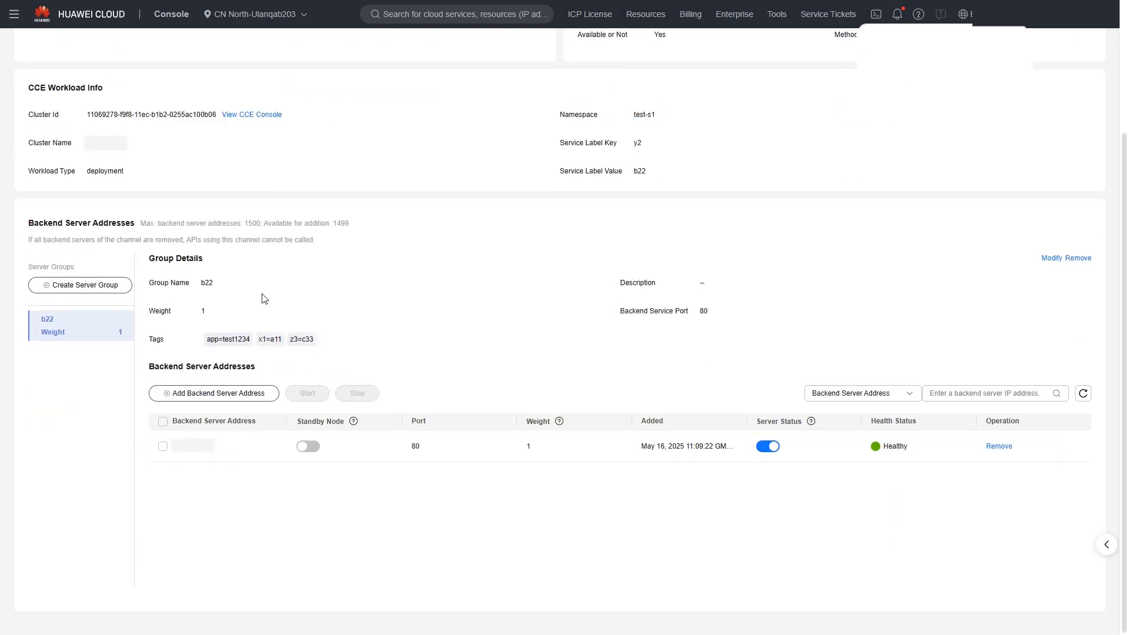
Leave the VPC_cce details and start a new load balance channel named VPC_yinyong with port 443.
{"action": "scroll", "coordinate": [263, 300], "scroll_direction": "up", "scroll_amount": 3}
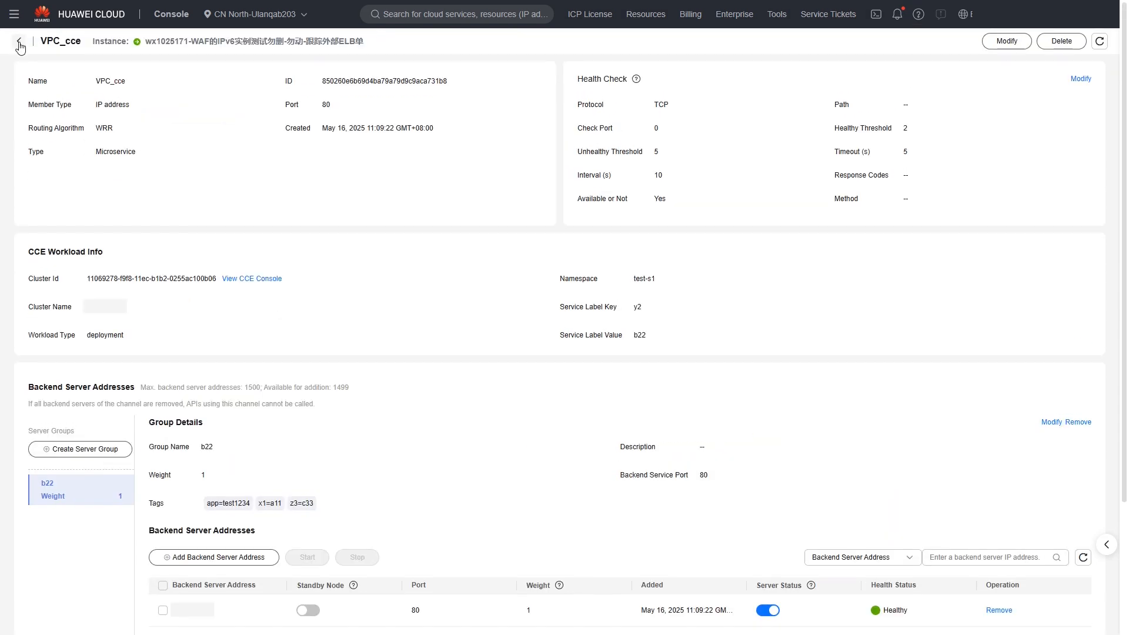
{"action": "left_click", "coordinate": [20, 42]}
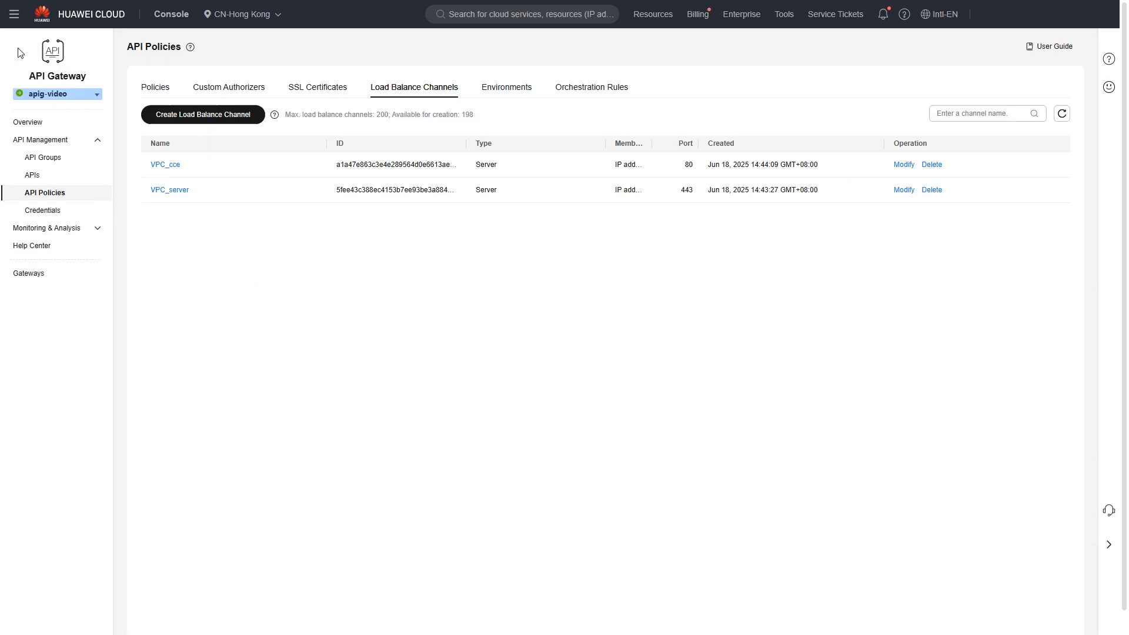
{"action": "left_click", "coordinate": [186, 115]}
{"action": "left_click_drag", "start_coordinate": [136, 152], "coordinate": [159, 152]}
{"action": "type", "text": "yinyong"}
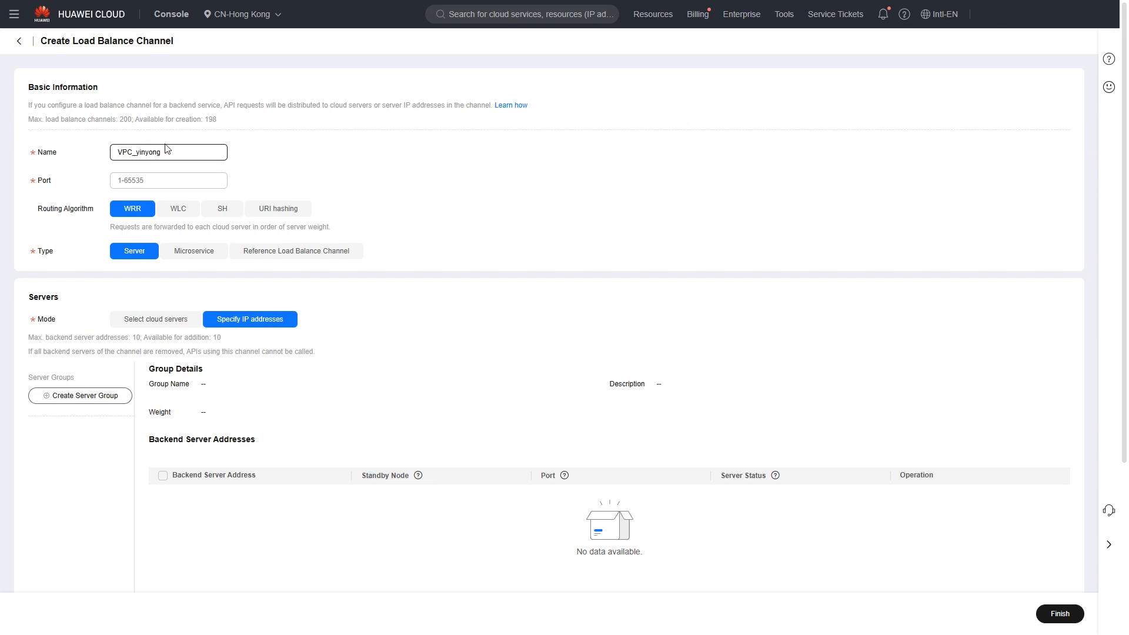
{"action": "left_click", "coordinate": [164, 174]}
{"action": "type", "text": "443"}
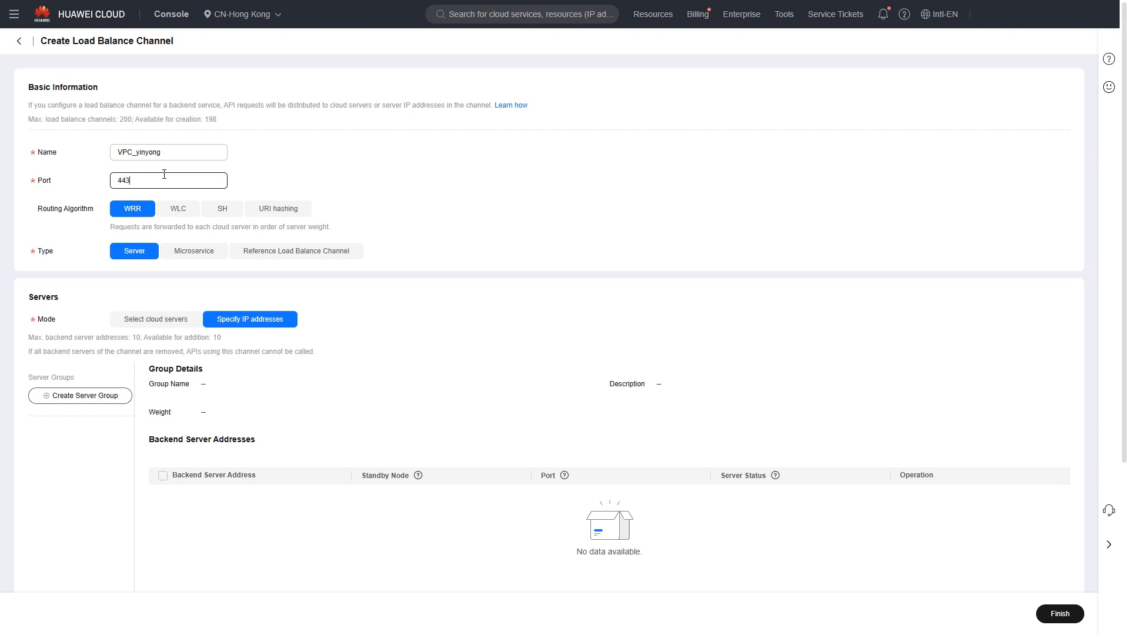
Make VPC_yinyong a reference load balance channel with server group abc, weight 1, referencing VPC_server, and finish creating it.
{"action": "left_click", "coordinate": [263, 256]}
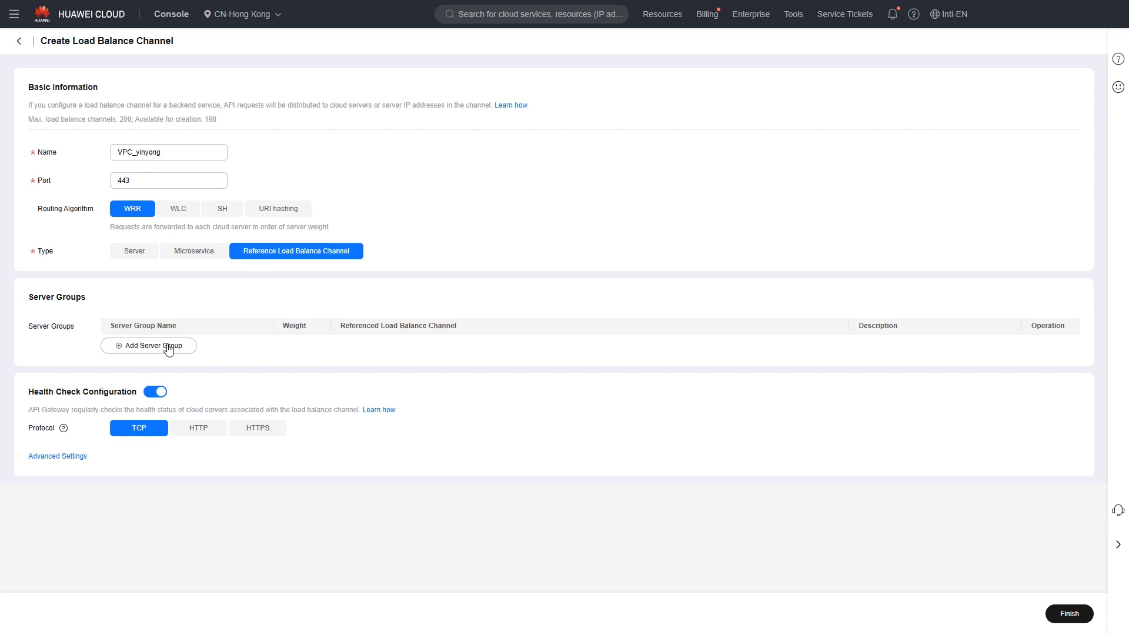
{"action": "left_click", "coordinate": [169, 348]}
{"action": "type", "text": "abc"}
{"action": "left_click", "coordinate": [302, 349]}
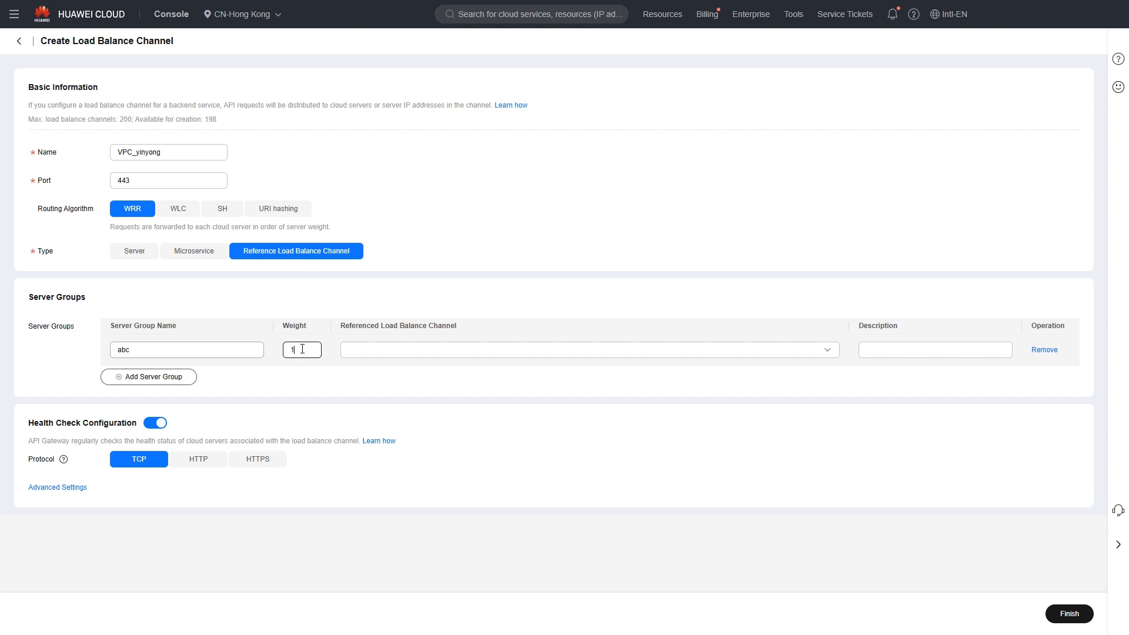
{"action": "left_click", "coordinate": [358, 352]}
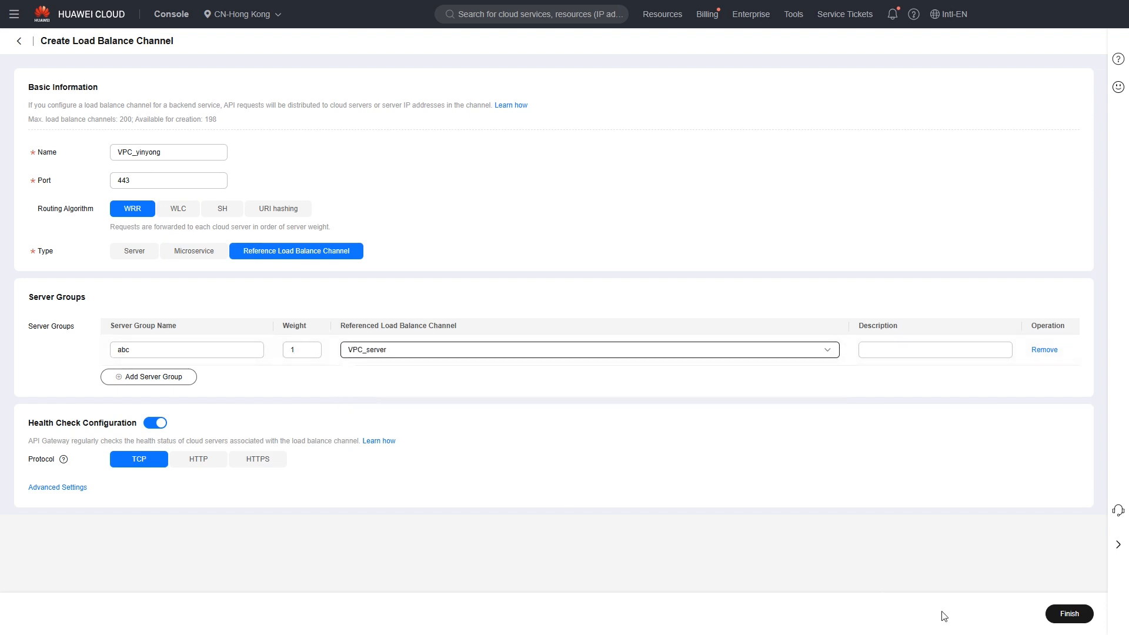
{"action": "left_click", "coordinate": [1068, 614]}
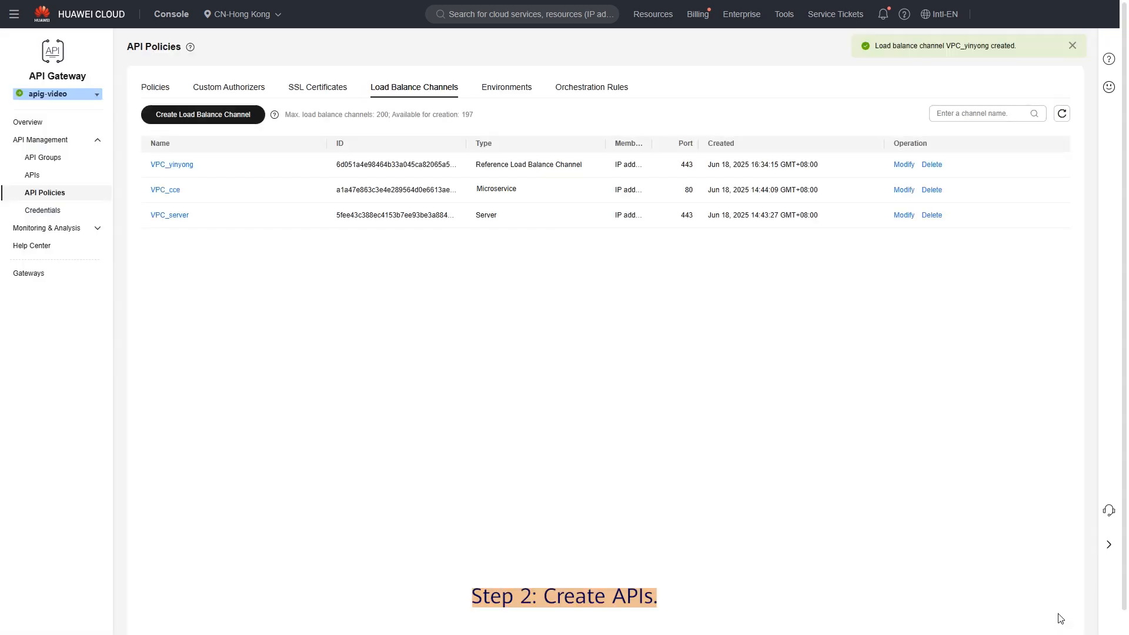
Start creating a new API in the API list and name it API_server.
{"action": "left_click", "coordinate": [39, 176]}
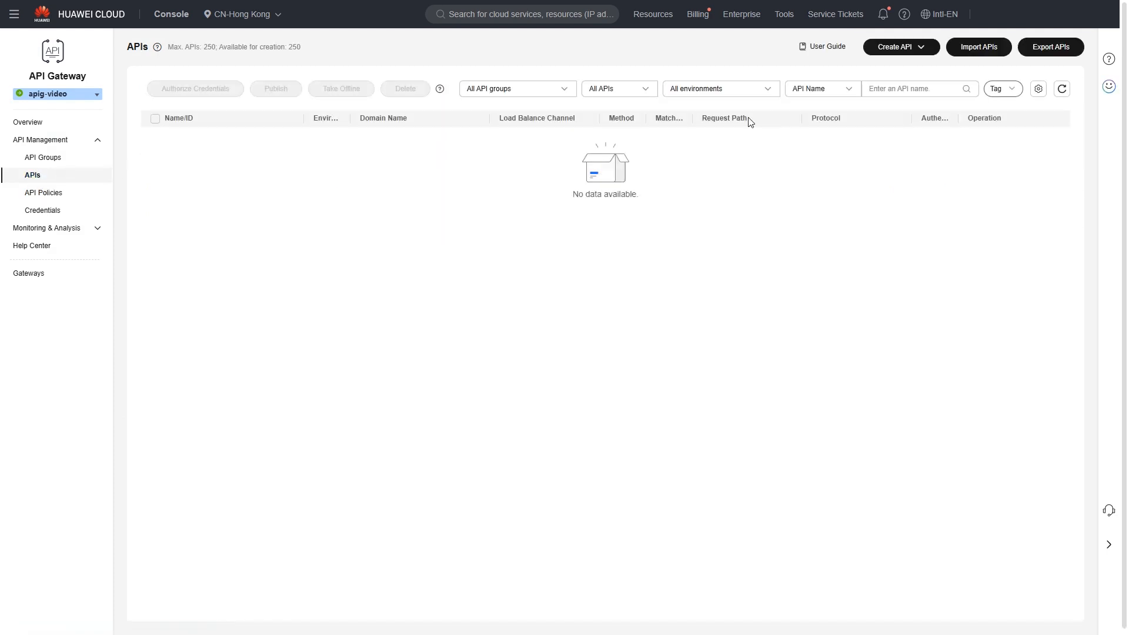
{"action": "left_click", "coordinate": [891, 70]}
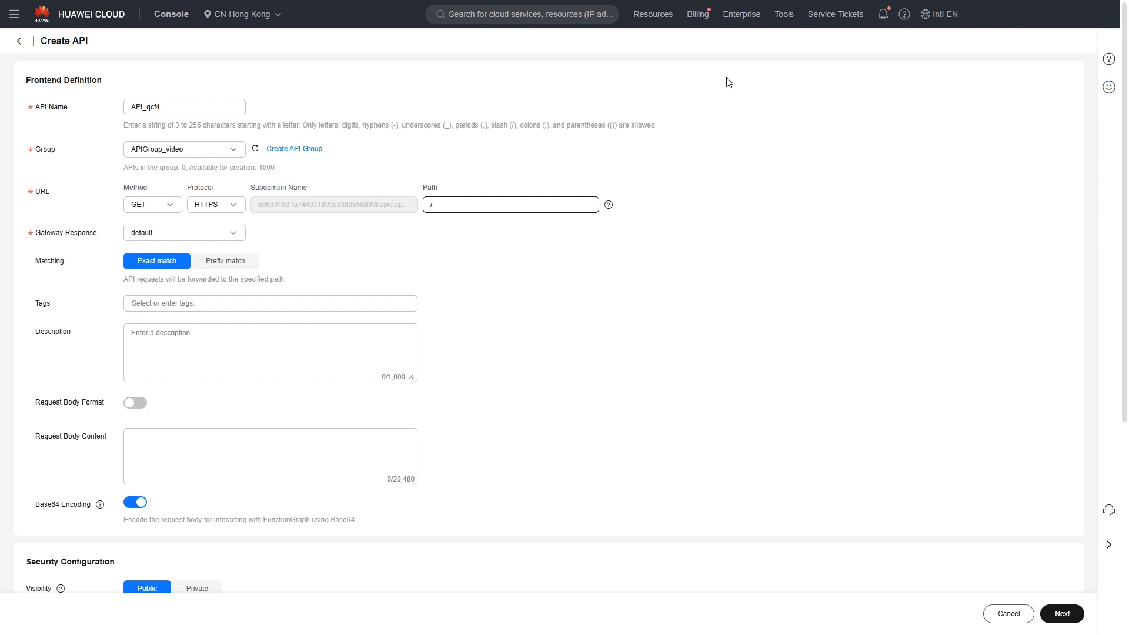
{"action": "left_click_drag", "start_coordinate": [147, 107], "coordinate": [162, 107]}
{"action": "type", "text": "server"}
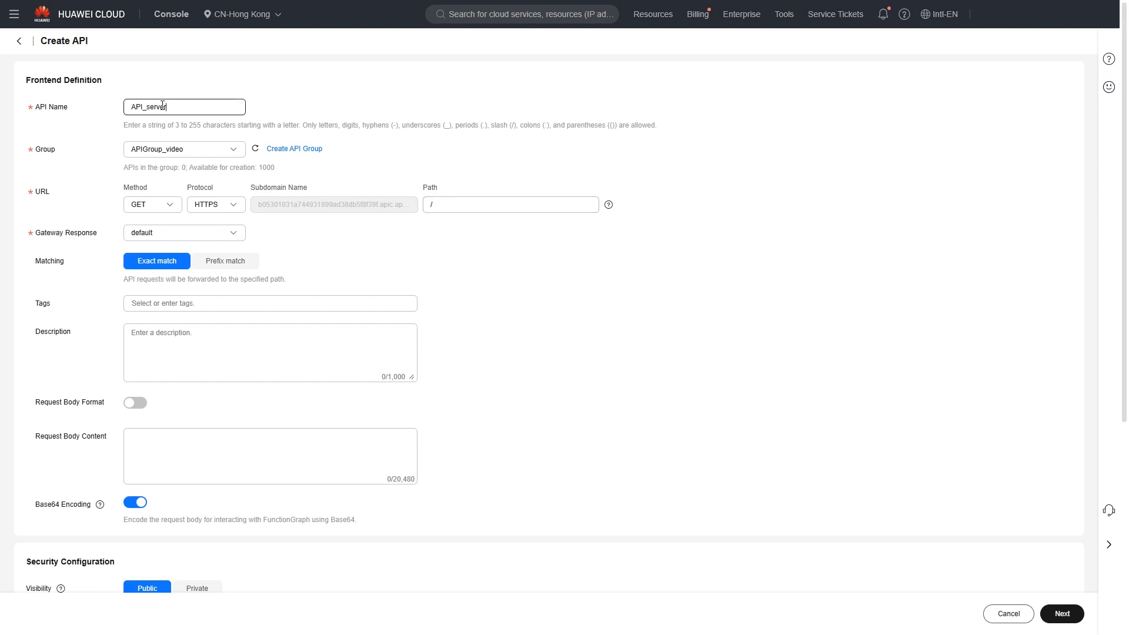
Set the API's frontend to group APIGroup_video, method GET and path /server, and continue to the backend definition.
{"action": "left_click", "coordinate": [166, 149]}
{"action": "left_click", "coordinate": [154, 197]}
{"action": "left_click", "coordinate": [448, 206]}
{"action": "type", "text": "server"}
{"action": "scroll", "coordinate": [448, 206], "scroll_direction": "down", "scroll_amount": 5}
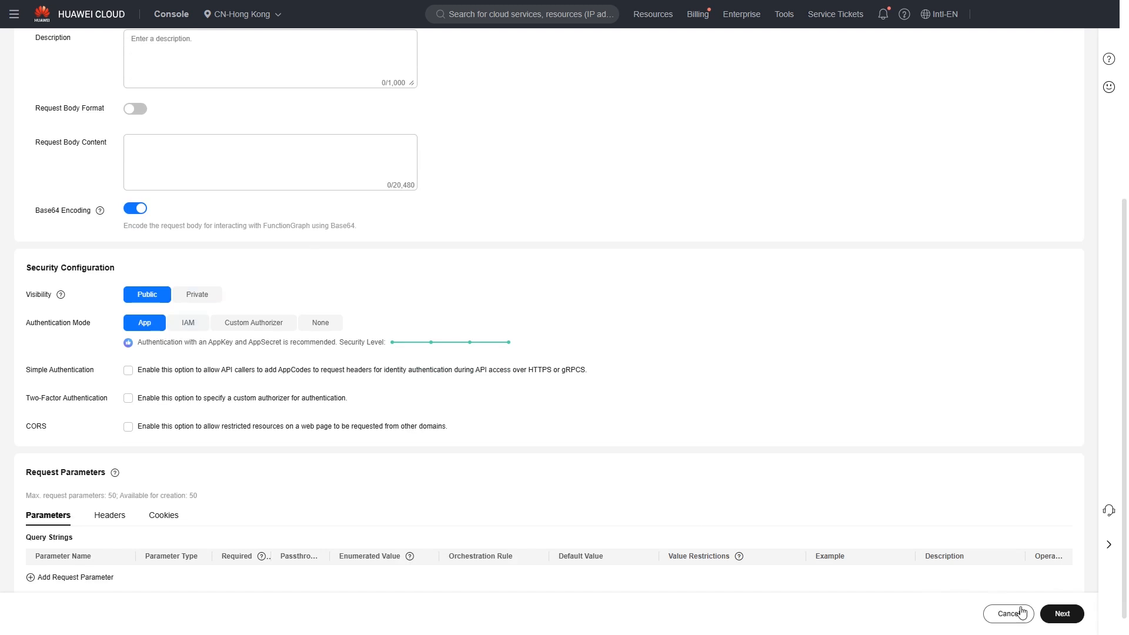
{"action": "left_click", "coordinate": [1054, 620]}
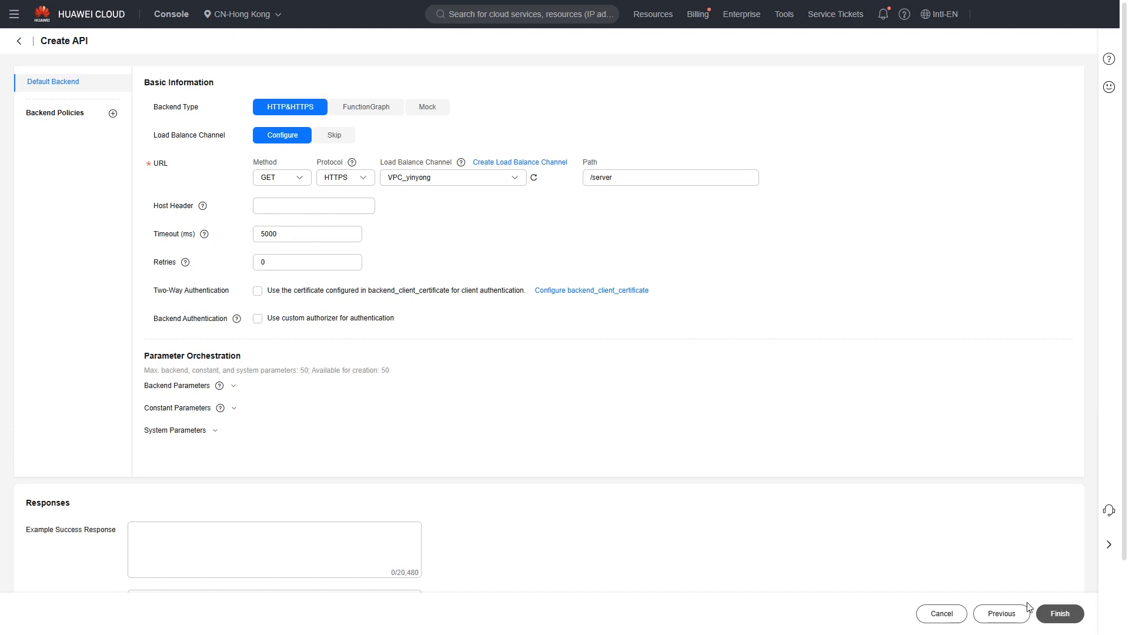
Set the backend's load balance channel to VPC_server and its path to /mock, and finish creating the API.
{"action": "left_click", "coordinate": [397, 182]}
{"action": "left_click", "coordinate": [409, 259]}
{"action": "left_click_drag", "start_coordinate": [582, 178], "coordinate": [619, 178]}
{"action": "type", "text": "/mock"}
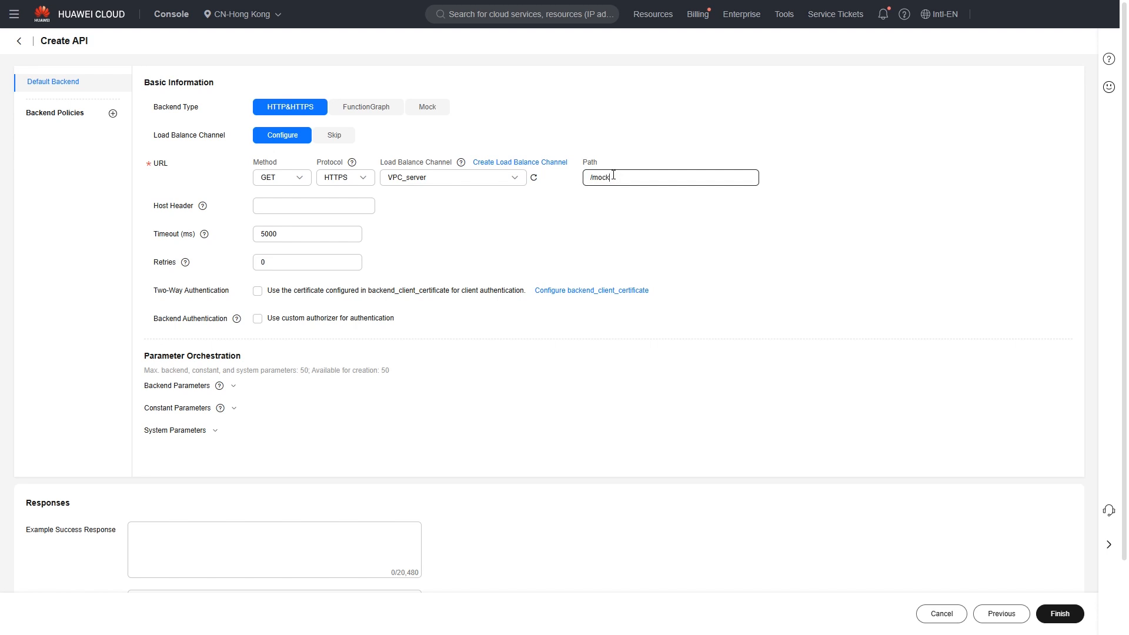
{"action": "left_click", "coordinate": [1054, 617]}
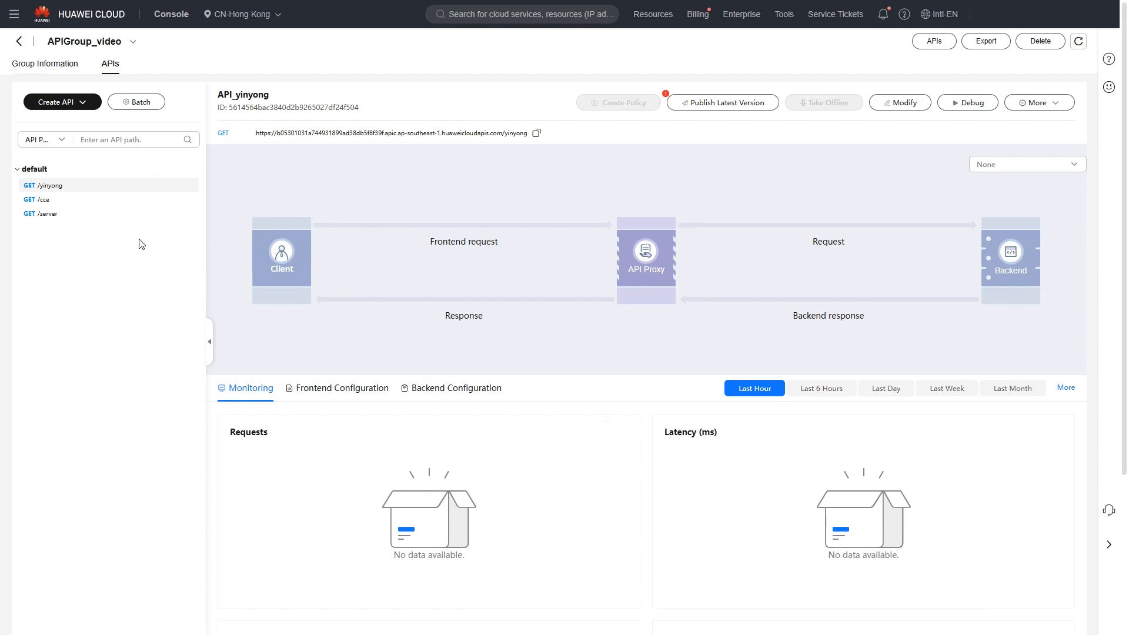
Open the /server API in APIGroup_video and send a debug request to it.
{"action": "left_click", "coordinate": [98, 219]}
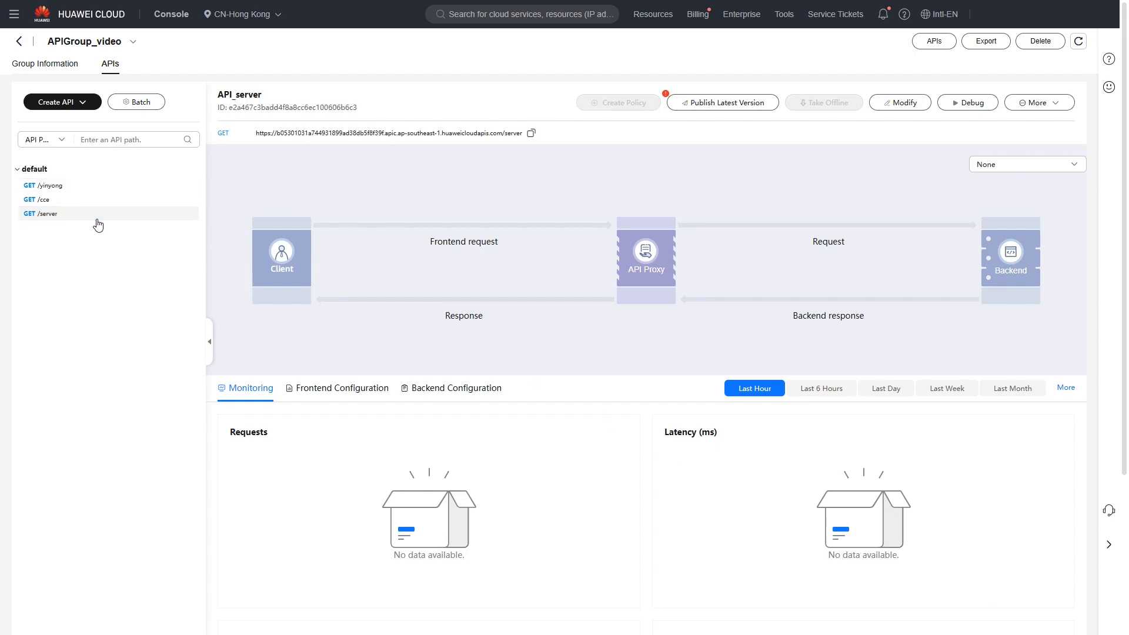
{"action": "left_click", "coordinate": [964, 105]}
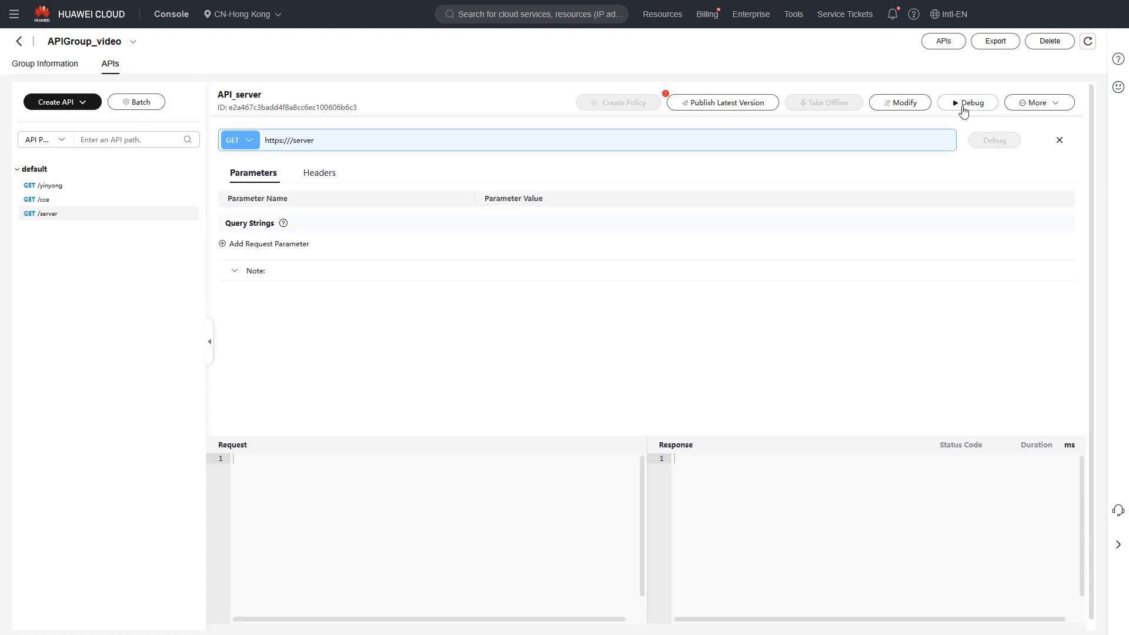
{"action": "left_click", "coordinate": [991, 141]}
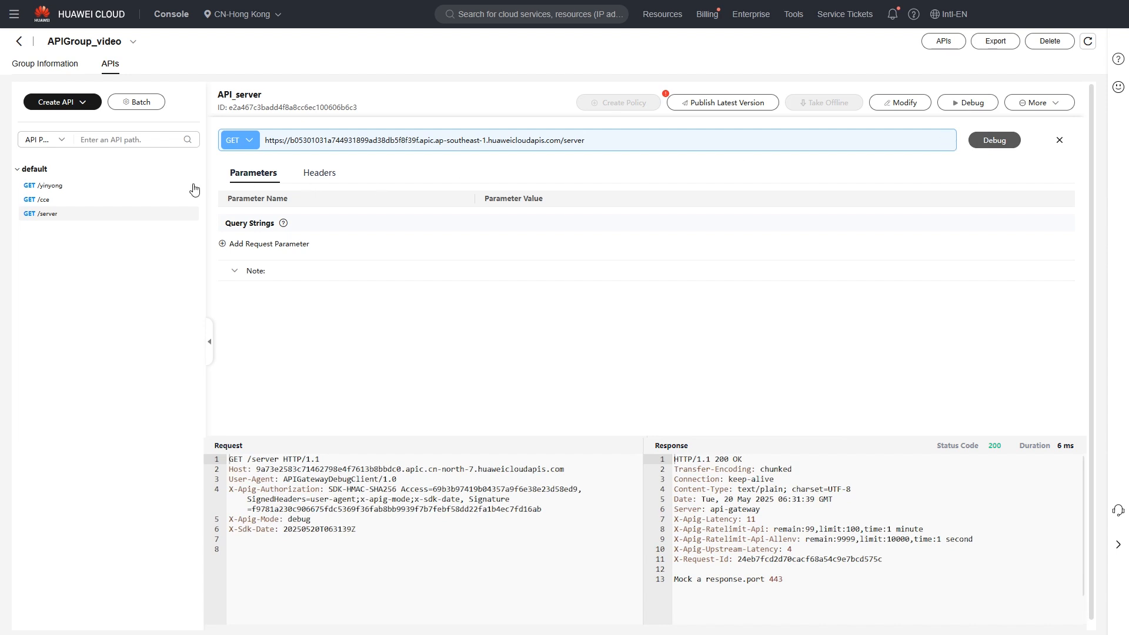
Send debug requests to the /cce API and the /yinyong API.
{"action": "left_click", "coordinate": [89, 202]}
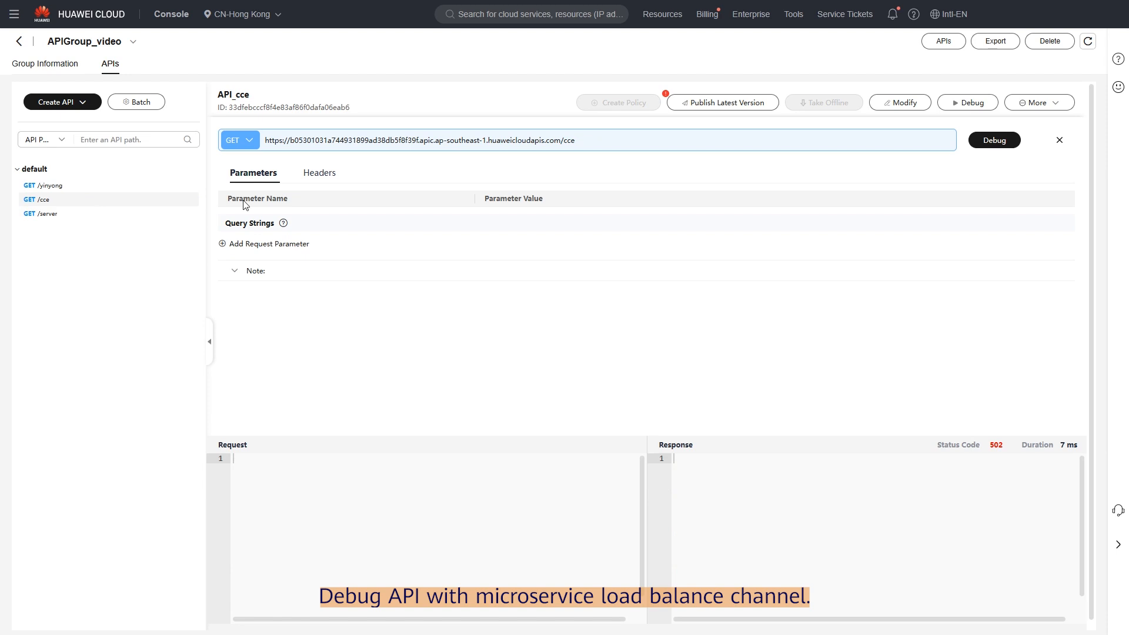
{"action": "left_click", "coordinate": [993, 145]}
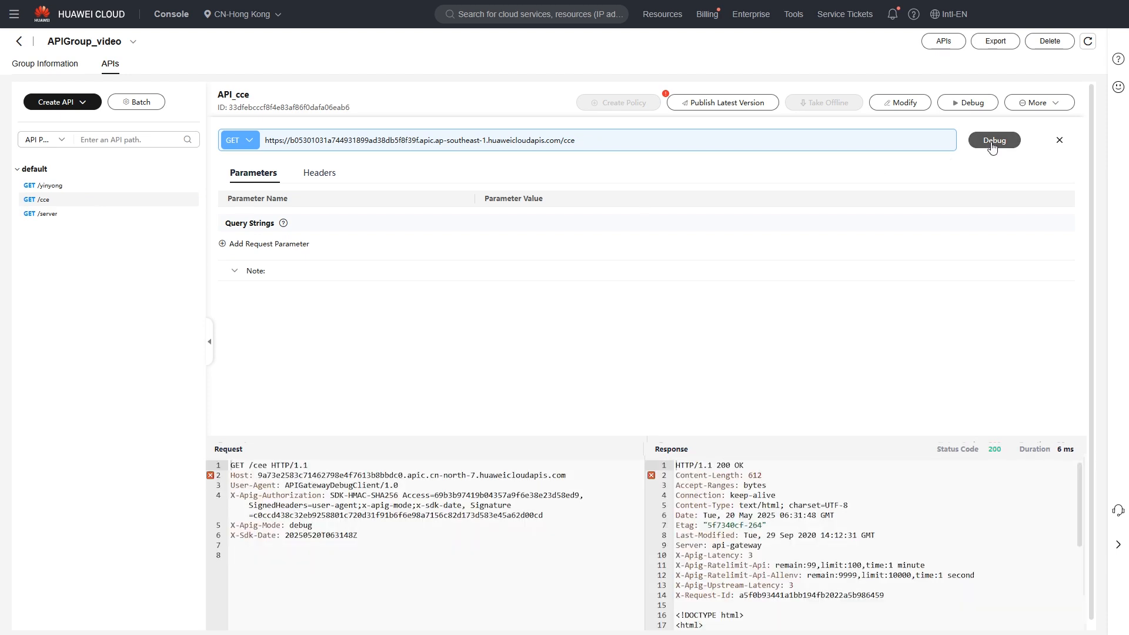
{"action": "left_click", "coordinate": [104, 187]}
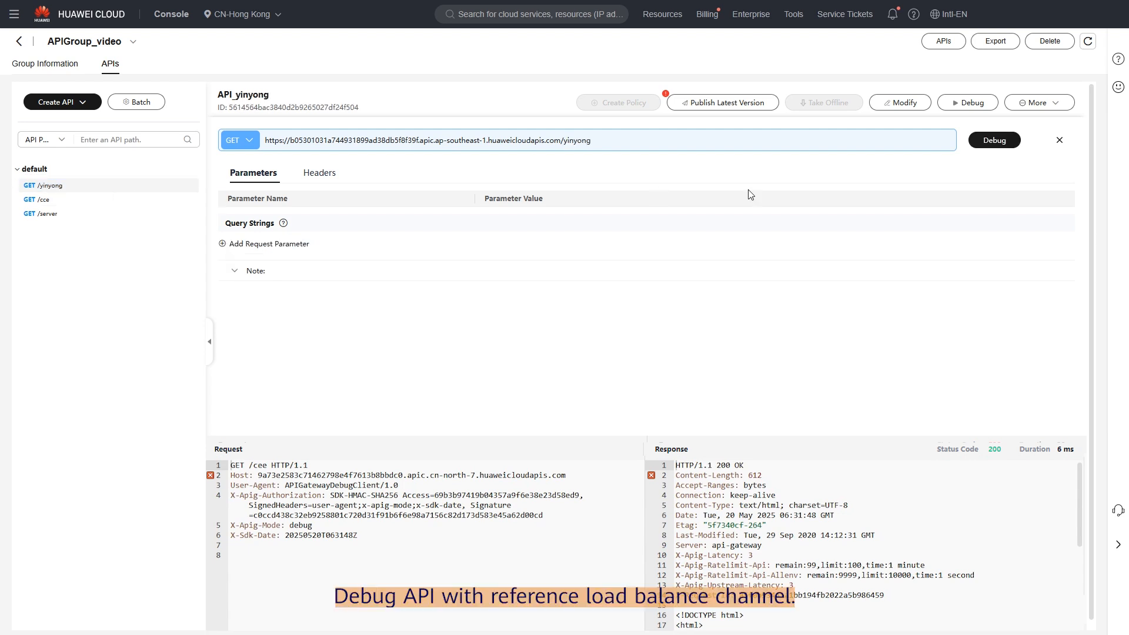
{"action": "left_click", "coordinate": [988, 144]}
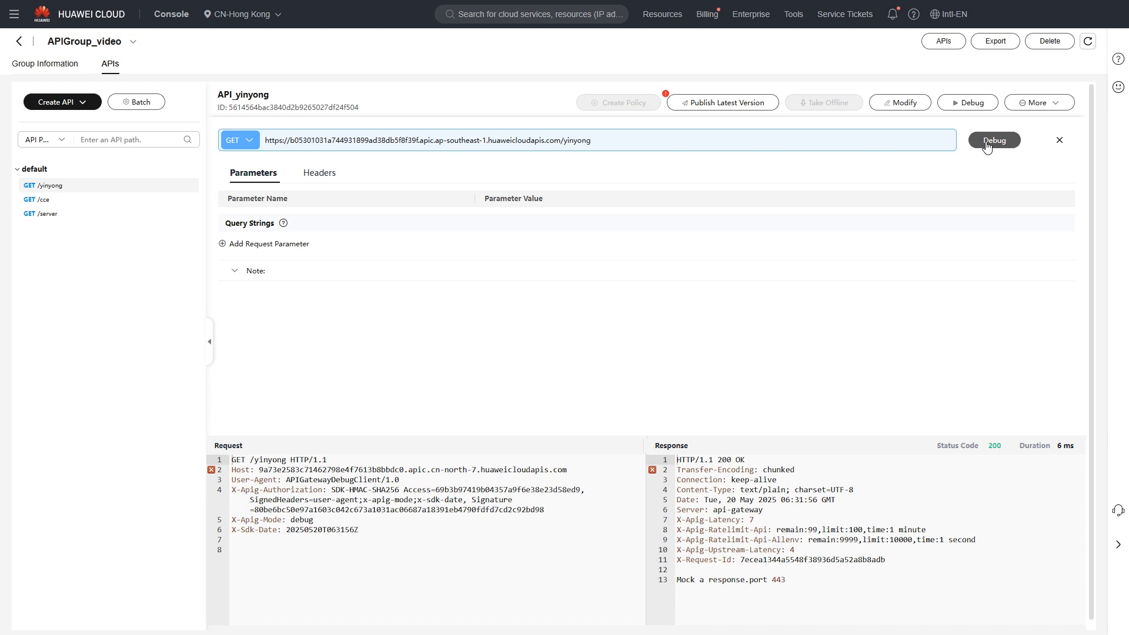
{"action": "left_click", "coordinate": [988, 144]}
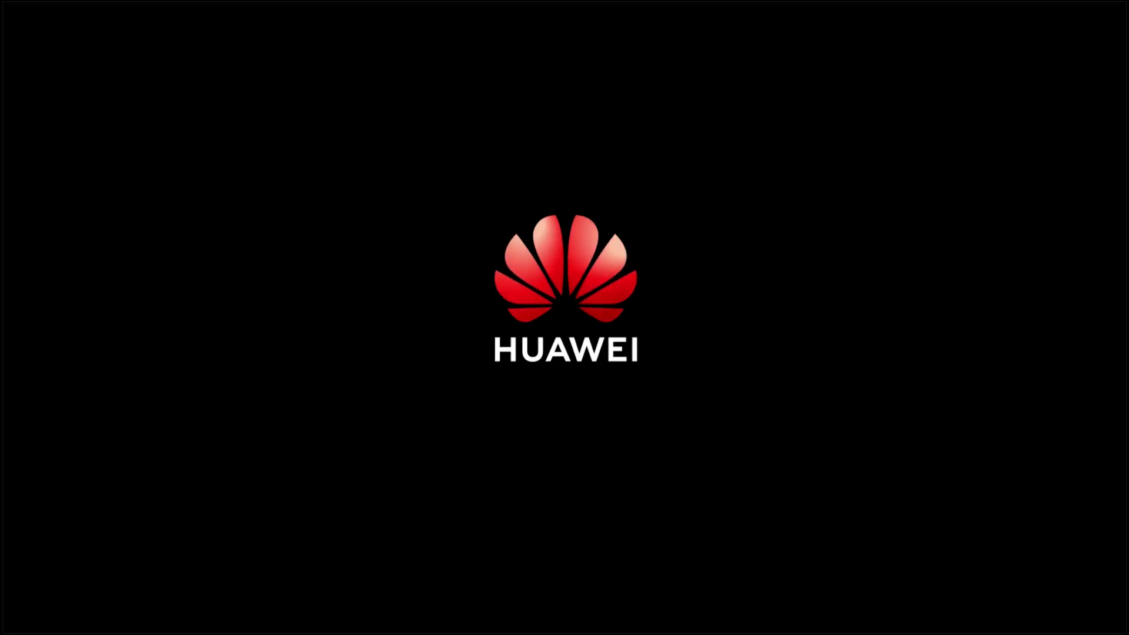